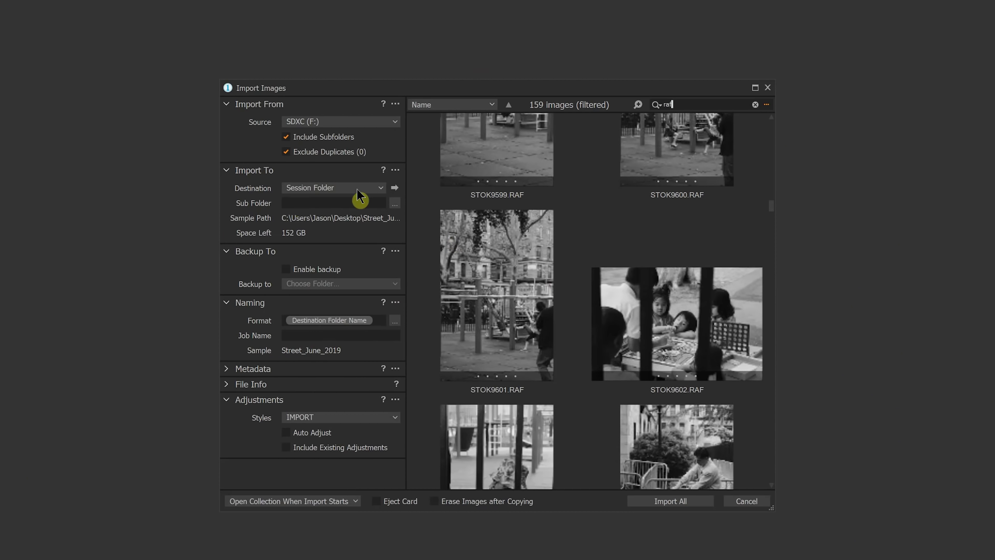
# - Select STOK9568.RAF and STOK9567.RAF near the start of the filtered RAF images for import
pyautogui.scroll(5, 523, 346)
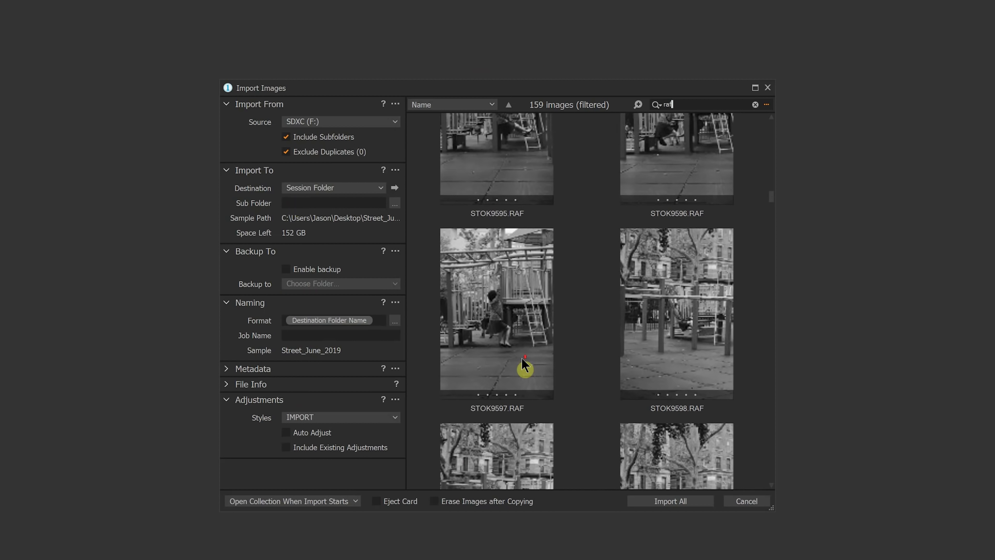
pyautogui.scroll(10, 523, 359)
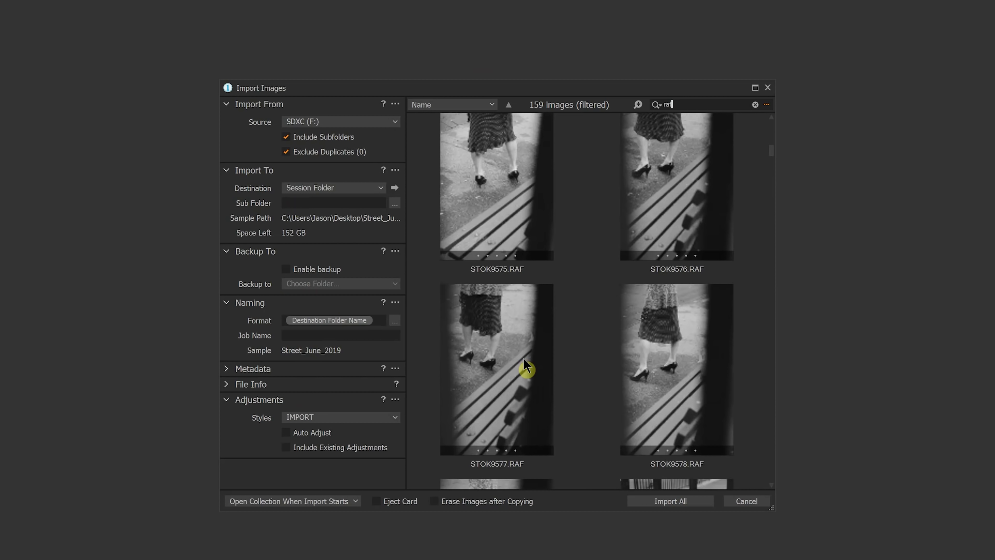
pyautogui.scroll(6, 524, 358)
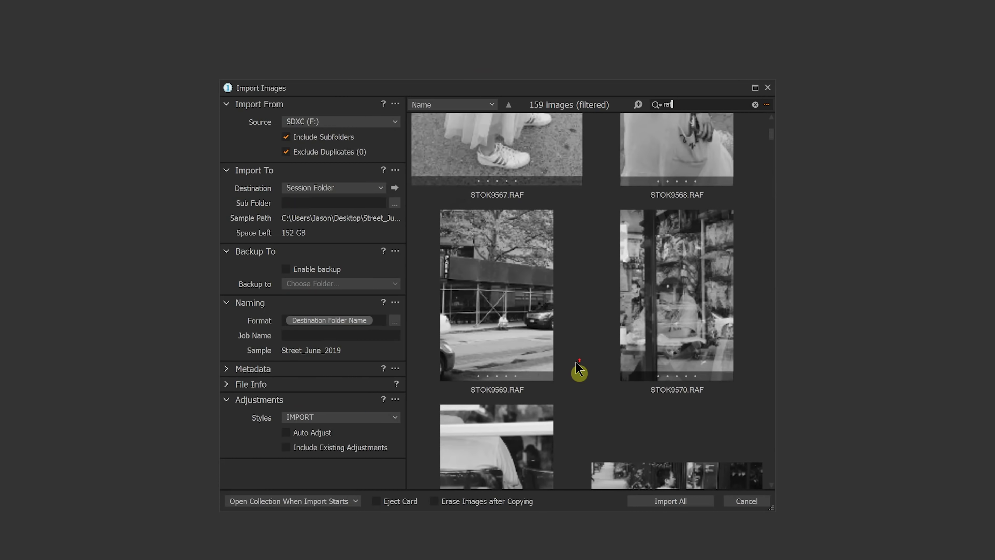
pyautogui.scroll(2, 576, 362)
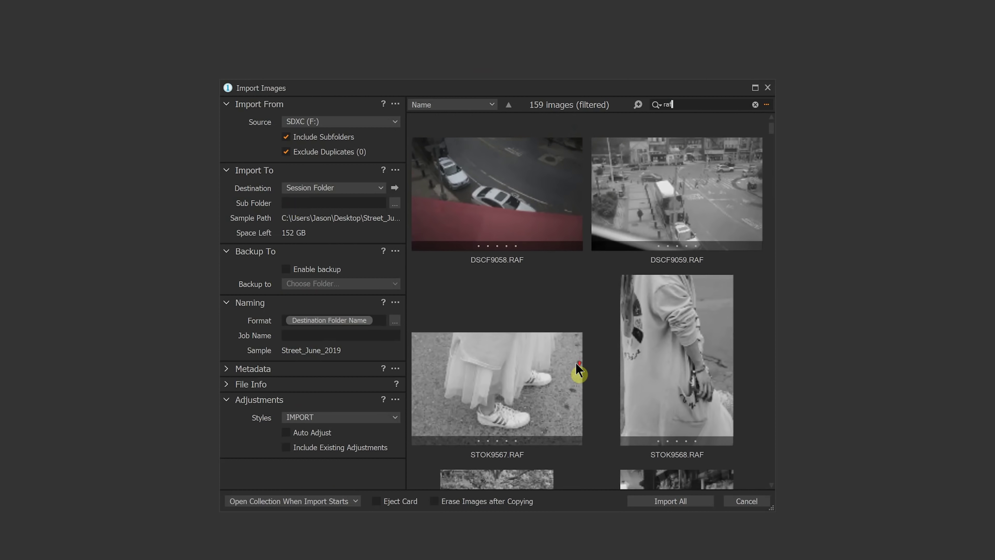
pyautogui.click(684, 386)
pyautogui.keyDown('ctrl'); pyautogui.click(495, 403); pyautogui.keyUp('ctrl')
# - Add STOK9577.RAF, STOK9578.RAF and STOK9592.RAF to the images selected for import
pyautogui.scroll(-11, 539, 404)
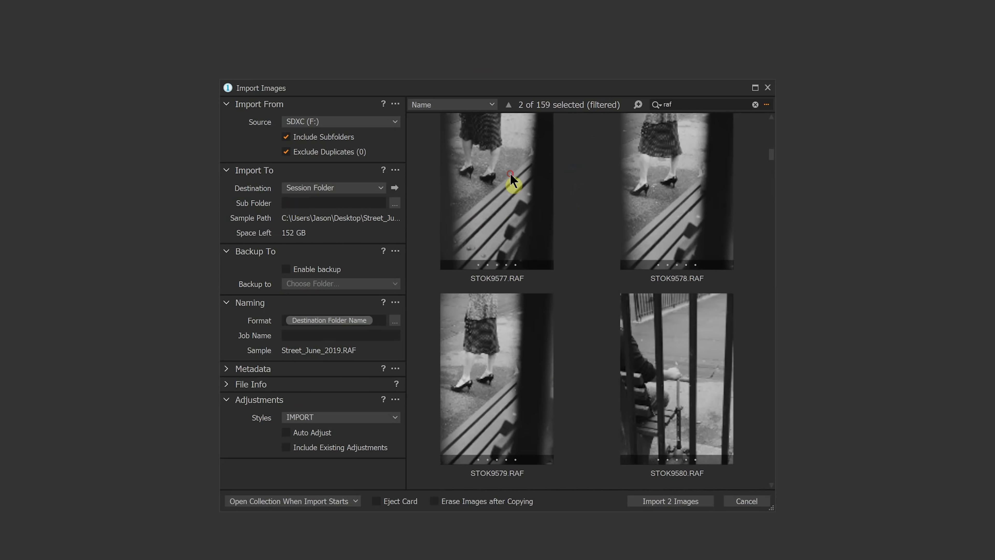
pyautogui.keyDown('ctrl'); pyautogui.click(511, 185); pyautogui.keyUp('ctrl')
pyautogui.keyDown('ctrl'); pyautogui.click(681, 197); pyautogui.keyUp('ctrl')
pyautogui.scroll(-14, 701, 333)
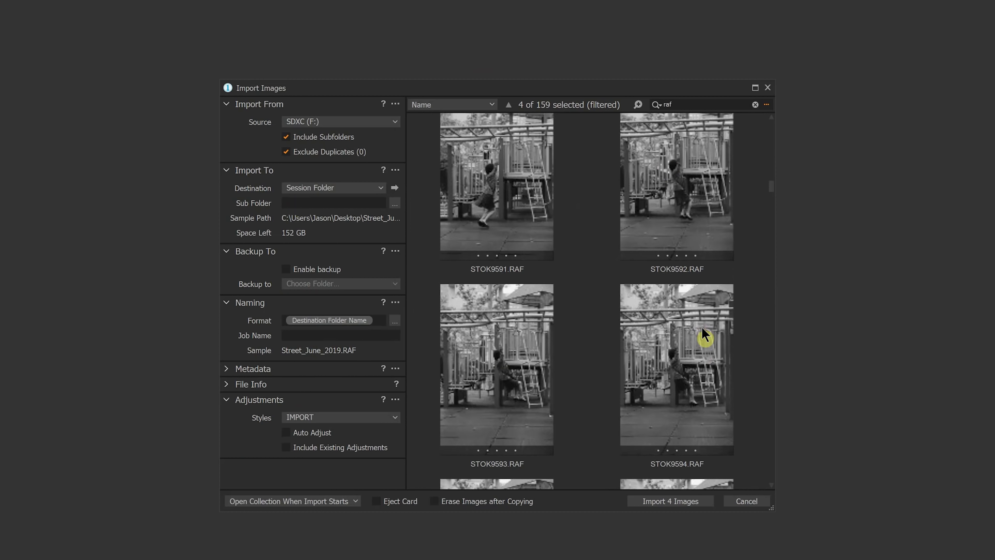
pyautogui.keyDown('ctrl'); pyautogui.click(664, 159); pyautogui.keyUp('ctrl')
# - Extend the import selection with STOK9602.RAF and STOK9606.RAF
pyautogui.scroll(-7, 657, 262)
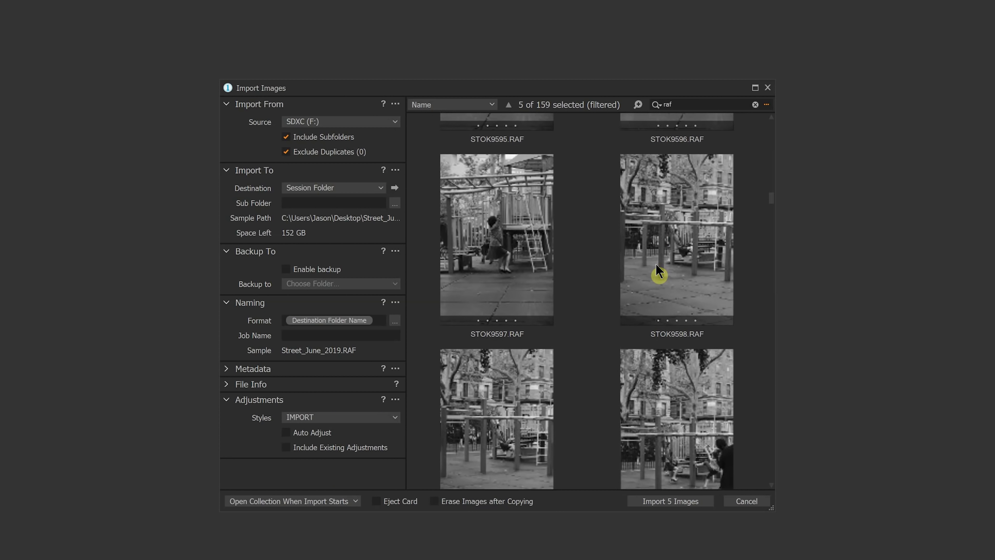
pyautogui.scroll(-7, 555, 341)
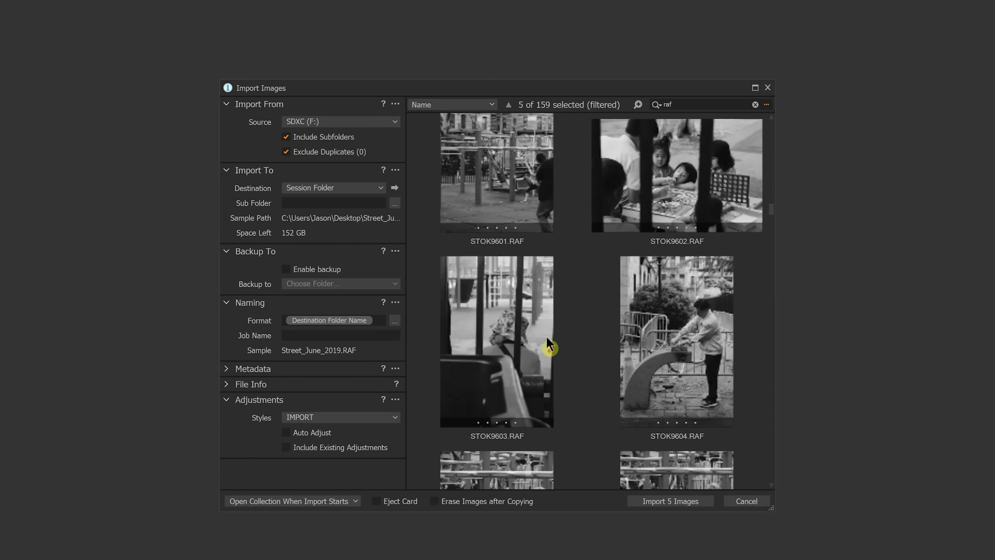
pyautogui.keyDown('ctrl'); pyautogui.click(684, 156); pyautogui.keyUp('ctrl')
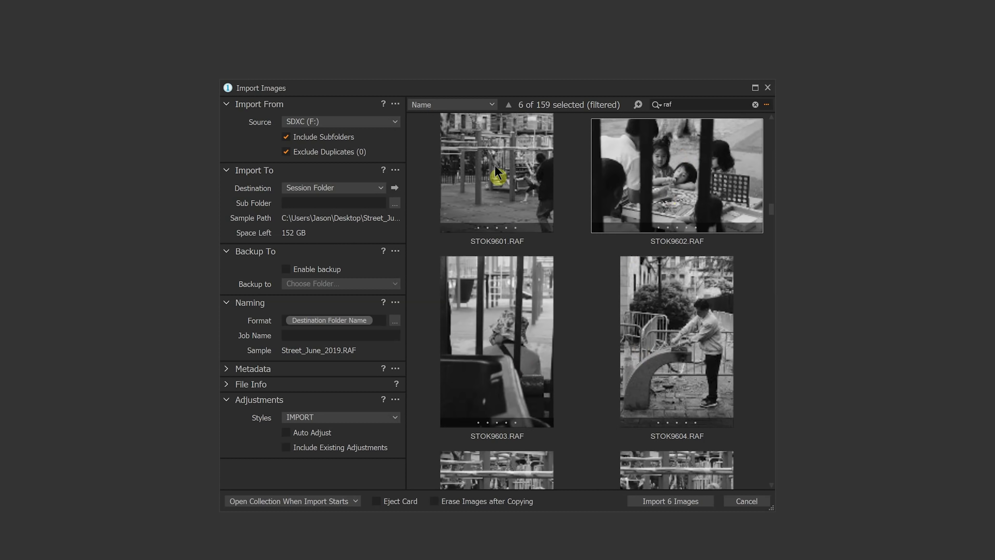
pyautogui.scroll(-3, 562, 325)
pyautogui.keyDown('ctrl'); pyautogui.click(682, 350); pyautogui.keyUp('ctrl')
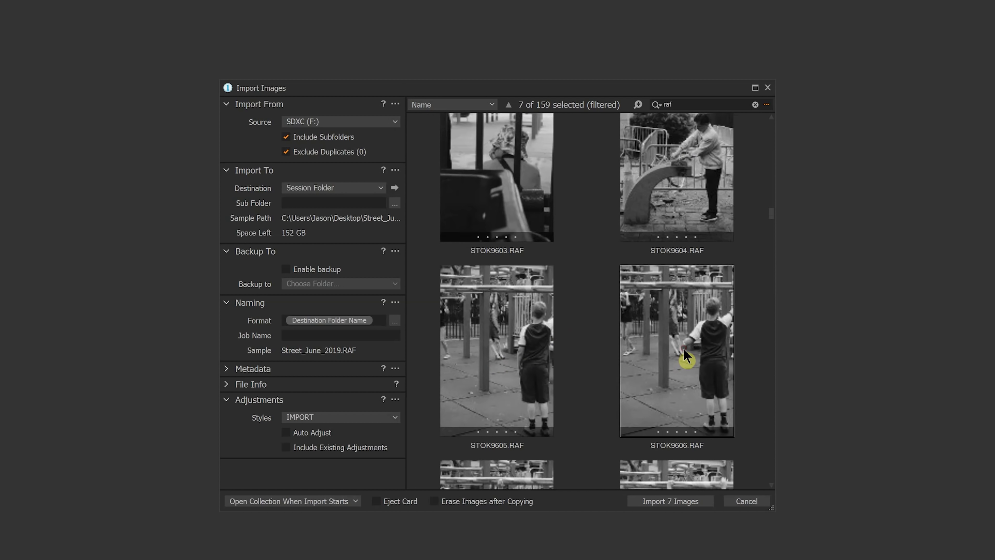
# - Add STOK9611.RAF, STOK9617.RAF, STOK9618.RAF and STOK9620.RAF to the import selection
pyautogui.scroll(-7, 682, 350)
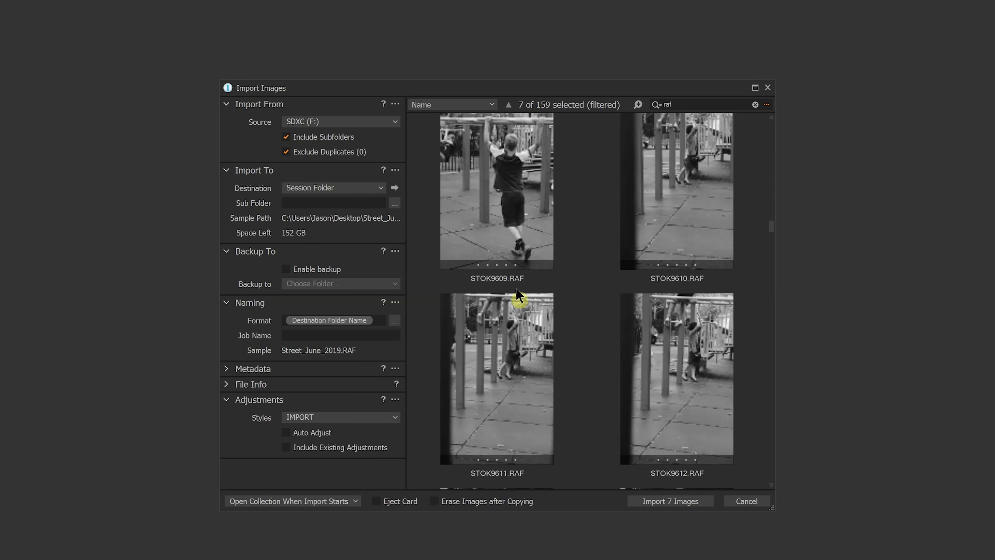
pyautogui.keyDown('ctrl'); pyautogui.click(505, 355); pyautogui.keyUp('ctrl')
pyautogui.scroll(-8, 587, 365)
pyautogui.keyDown('ctrl'); pyautogui.click(487, 316); pyautogui.keyUp('ctrl')
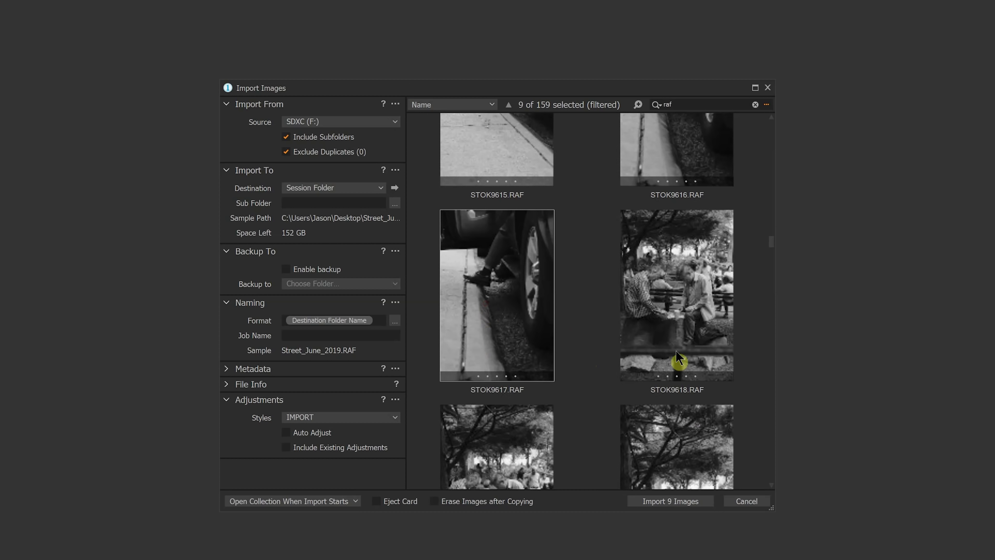
pyautogui.keyDown('ctrl'); pyautogui.click(693, 335); pyautogui.keyUp('ctrl')
pyautogui.scroll(-6, 691, 341)
pyautogui.keyDown('ctrl'); pyautogui.click(682, 305); pyautogui.keyUp('ctrl')
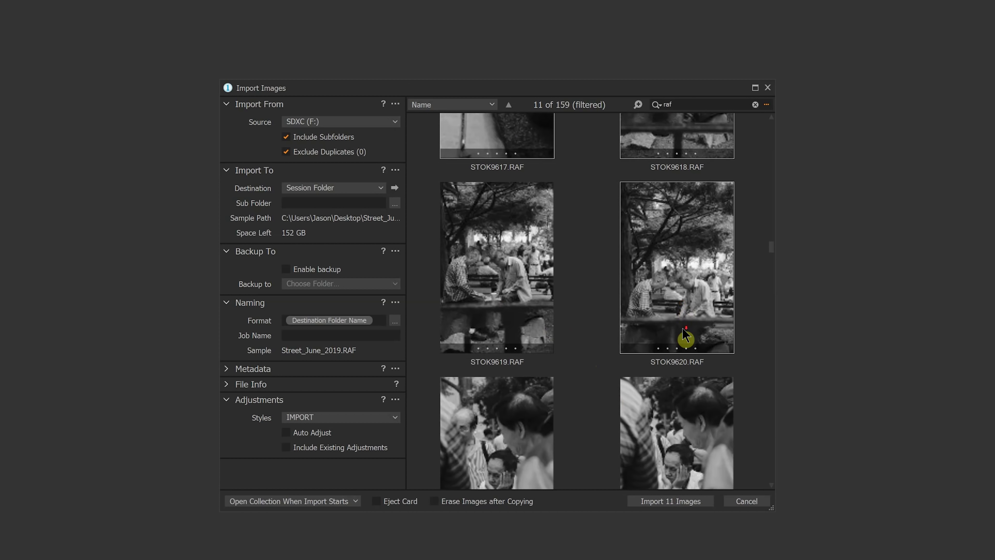
# - Add the park photos STOK9622.RAF, STOK9621.RAF and STOK9623.RAF to the import selection
pyautogui.scroll(-5, 683, 333)
pyautogui.keyDown('ctrl'); pyautogui.click(690, 270); pyautogui.keyUp('ctrl')
pyautogui.keyDown('ctrl'); pyautogui.click(497, 255); pyautogui.keyUp('ctrl')
pyautogui.scroll(-4, 524, 329)
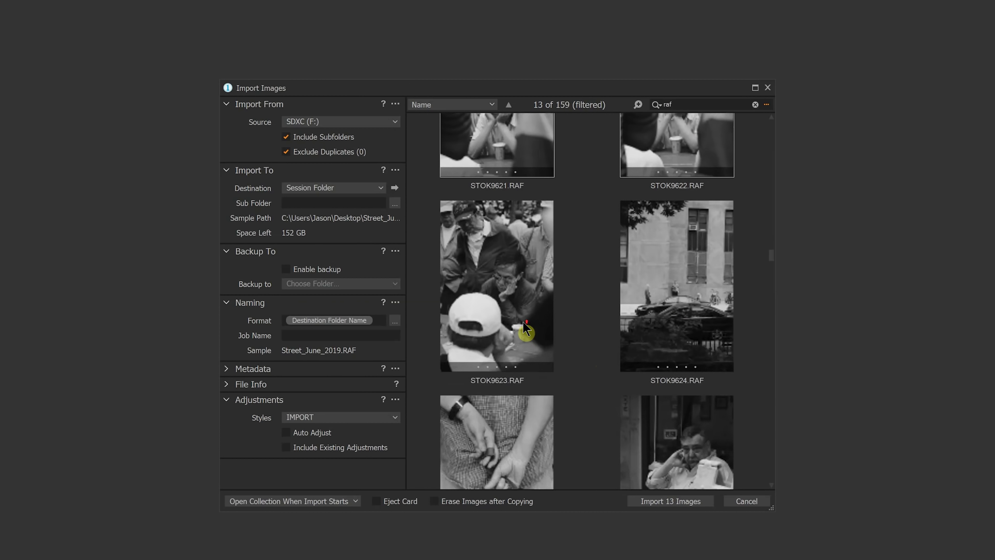
pyautogui.keyDown('ctrl'); pyautogui.click(473, 364); pyautogui.keyUp('ctrl')
# - Include STOK9625.RAF, STOK9626.RAF and STOK9628.RAF in the import selection
pyautogui.scroll(-3, 693, 357)
pyautogui.scroll(-3, 548, 314)
pyautogui.keyDown('ctrl'); pyautogui.click(484, 169); pyautogui.keyUp('ctrl')
pyautogui.keyDown('ctrl'); pyautogui.click(701, 290); pyautogui.keyUp('ctrl')
pyautogui.scroll(-2, 693, 302)
pyautogui.keyDown('ctrl'); pyautogui.click(685, 308); pyautogui.keyUp('ctrl')
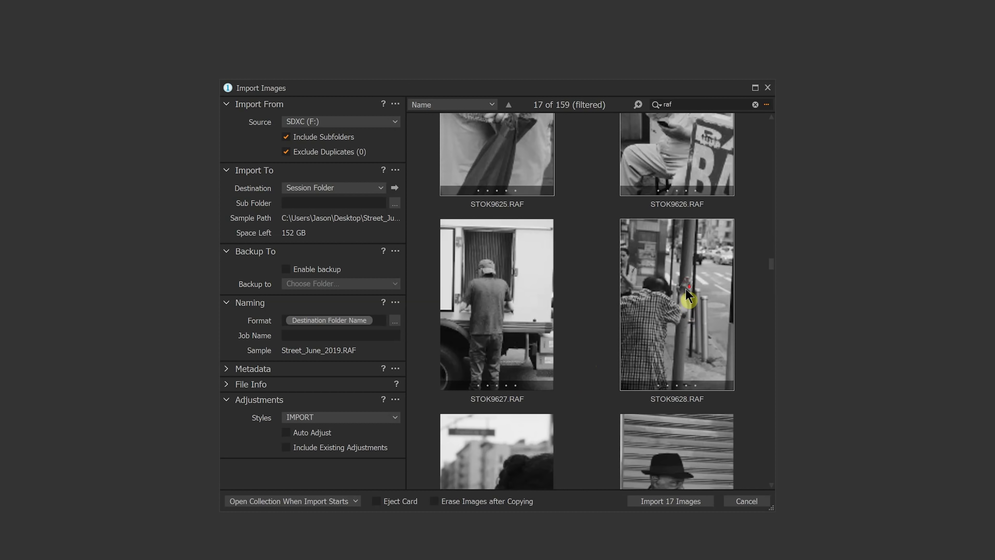
# - Add STOK9630.RAF, STOK9631.RAF and one photo beyond STOK9636.RAF to the import selection
pyautogui.scroll(-3, 683, 298)
pyautogui.keyDown('ctrl'); pyautogui.click(675, 294); pyautogui.keyUp('ctrl')
pyautogui.scroll(-4, 674, 303)
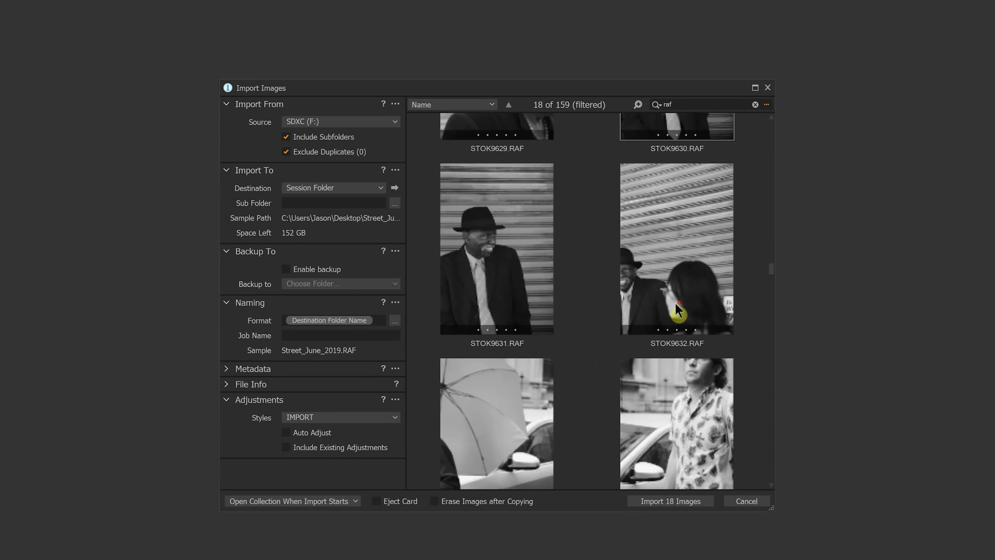
pyautogui.keyDown('ctrl'); pyautogui.click(485, 204); pyautogui.keyUp('ctrl')
pyautogui.scroll(-5, 676, 339)
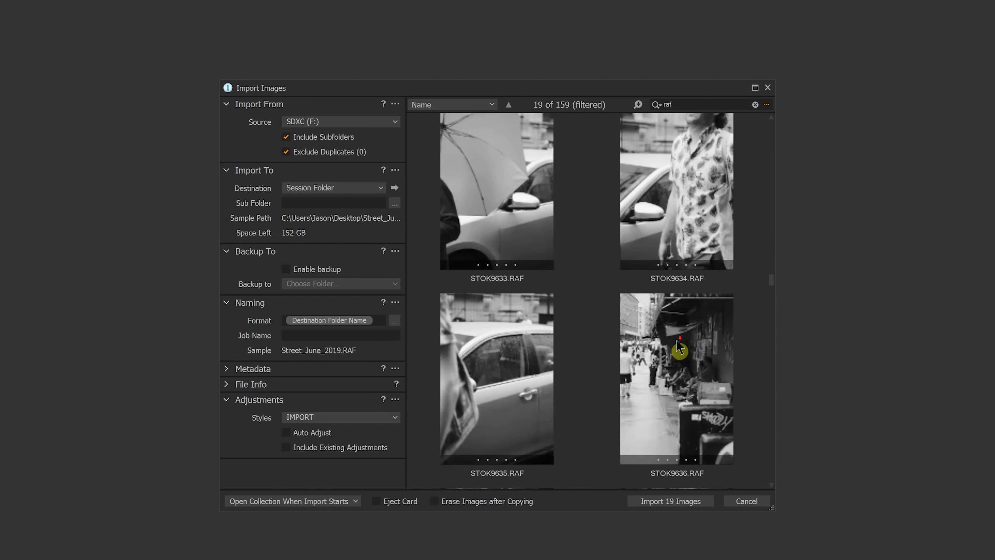
pyautogui.scroll(-2, 676, 342)
pyautogui.keyDown('ctrl'); pyautogui.click(676, 339); pyautogui.keyUp('ctrl')
# - Add STOK9674.RAF, STOK9679.RAF and STOK9687.RAF to the selection and import the selected images into the session
pyautogui.scroll(-20, 553, 350)
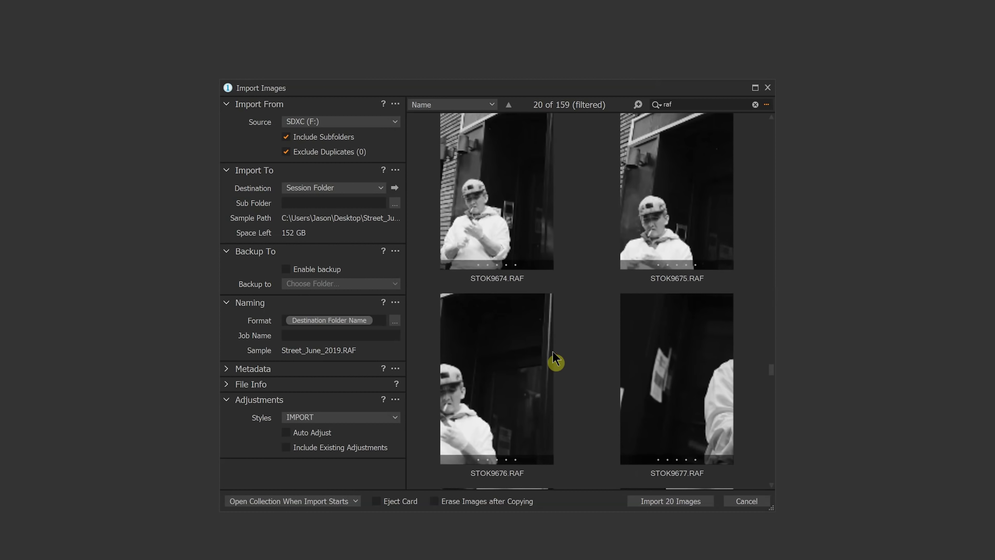
pyautogui.keyDown('ctrl'); pyautogui.click(492, 177); pyautogui.keyUp('ctrl')
pyautogui.scroll(-8, 634, 352)
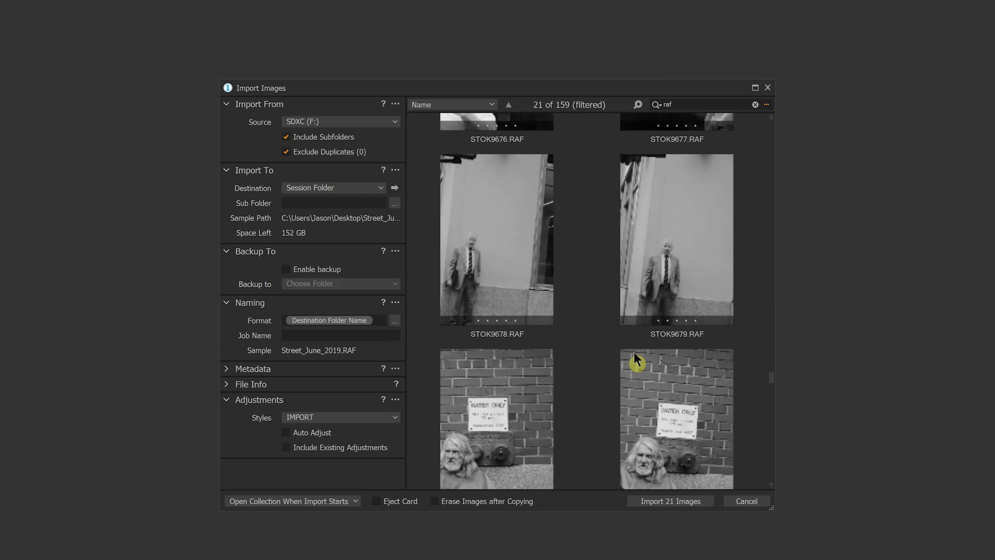
pyautogui.keyDown('ctrl'); pyautogui.click(686, 284); pyautogui.keyUp('ctrl')
pyautogui.scroll(-5, 693, 284)
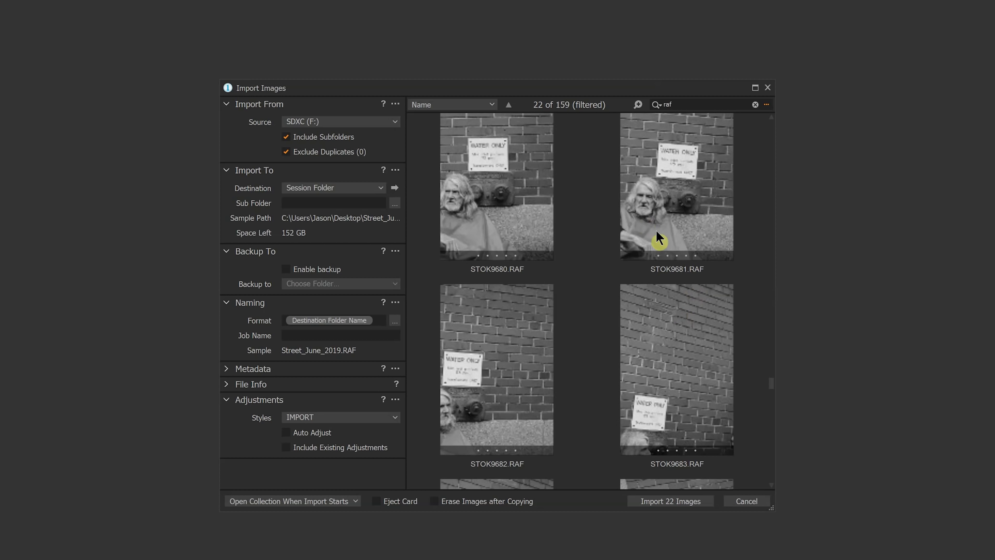
pyautogui.scroll(-12, 657, 237)
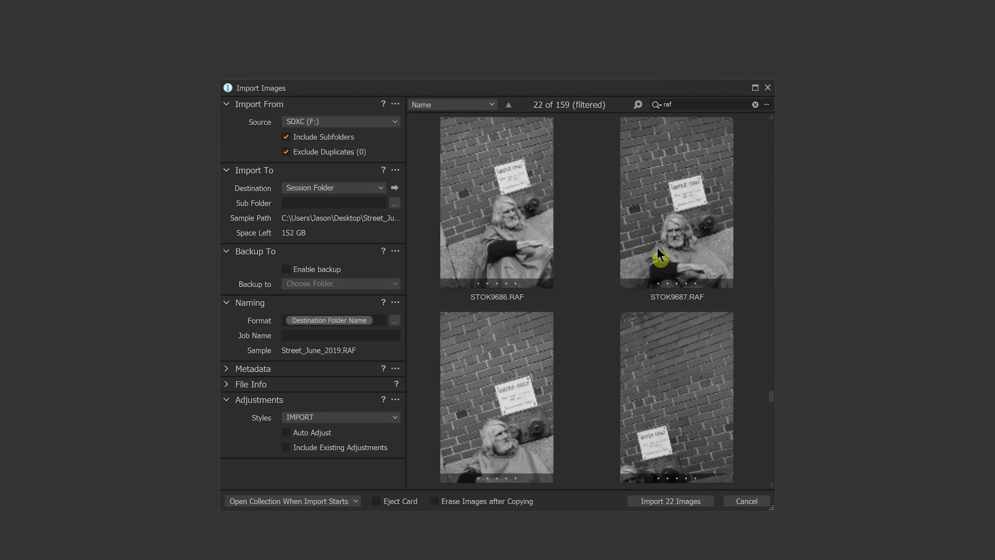
pyautogui.keyDown('ctrl'); pyautogui.click(667, 281); pyautogui.keyUp('ctrl')
pyautogui.scroll(-10, 665, 392)
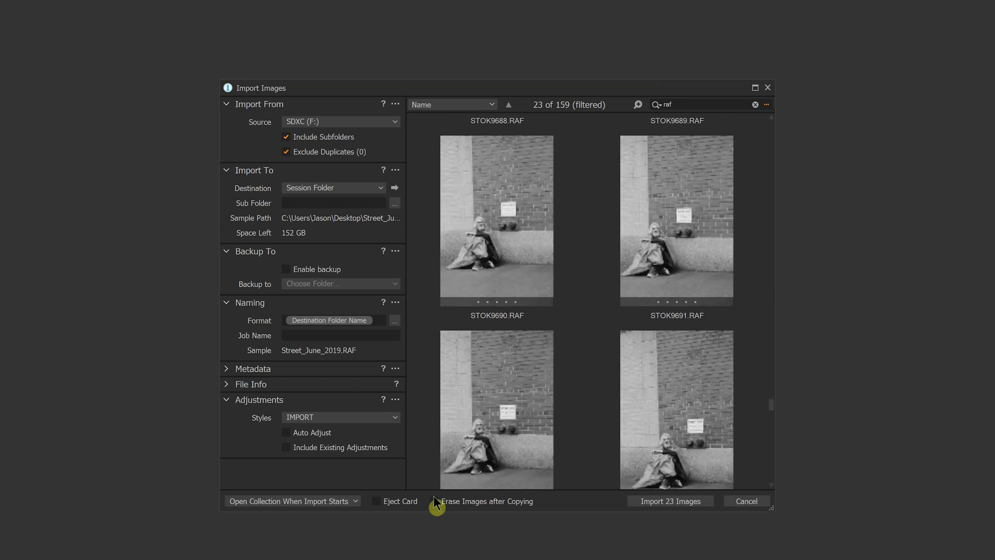
pyautogui.click(692, 502)
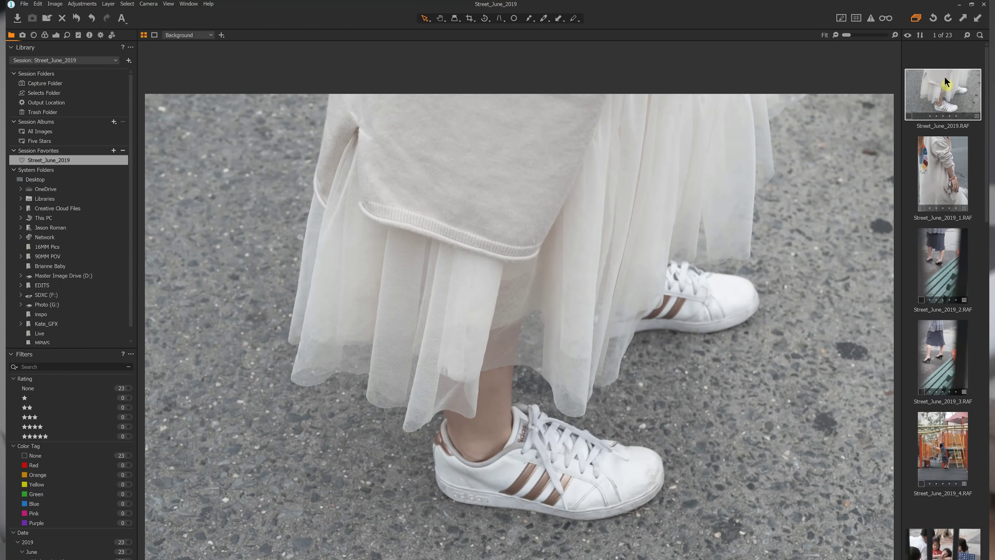
# - Rate Street_June_2019_2.RAF, Street_June_2019_3.RAF and Street_June_2019_4.RAF with three stars
pyautogui.press('Right')
pyautogui.press('Right')
pyautogui.press('3')
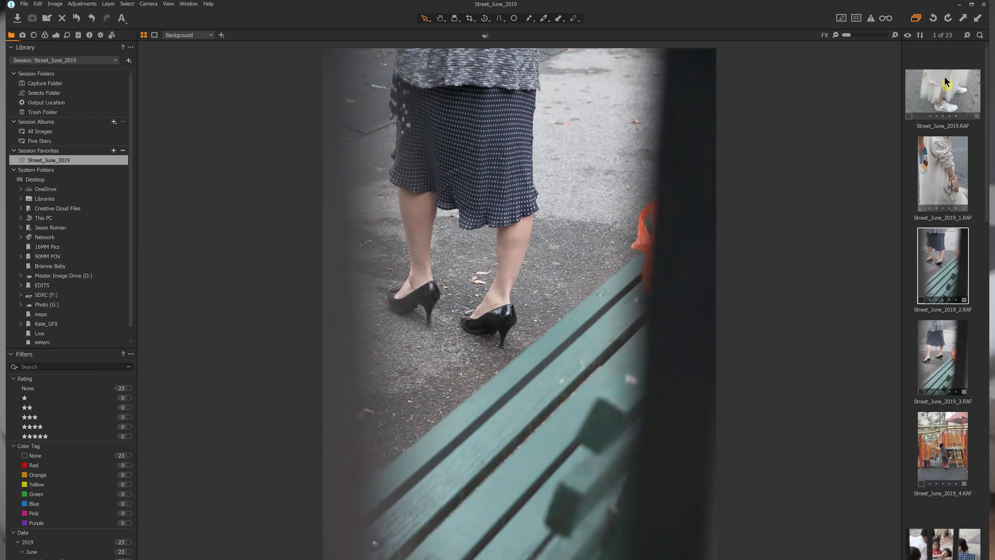
pyautogui.press('Right')
pyautogui.press('Right')
pyautogui.press('Left')
pyautogui.press('3')
pyautogui.press('Right')
pyautogui.press('3')
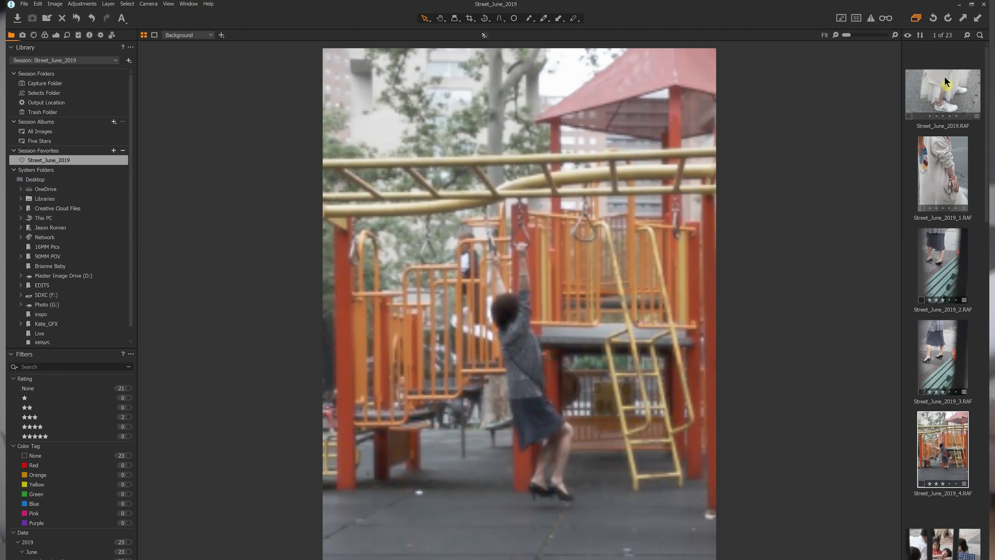
# - Give Street_June_2019_6.RAF and Street_June_2019_8.RAF three stars, leaving photos 5 and 7 unrated
pyautogui.press('Right')
pyautogui.press('Right')
pyautogui.press('3')
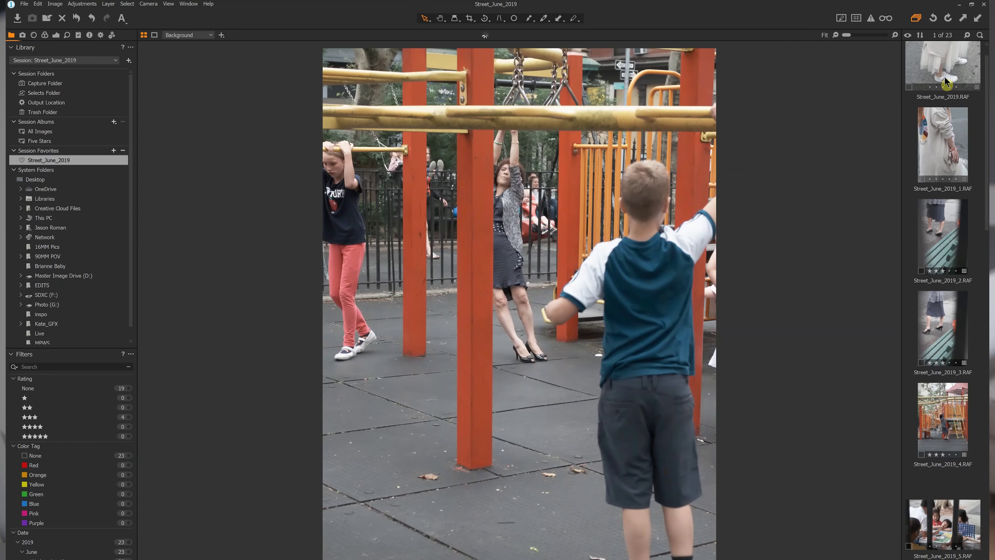
pyautogui.press('Right')
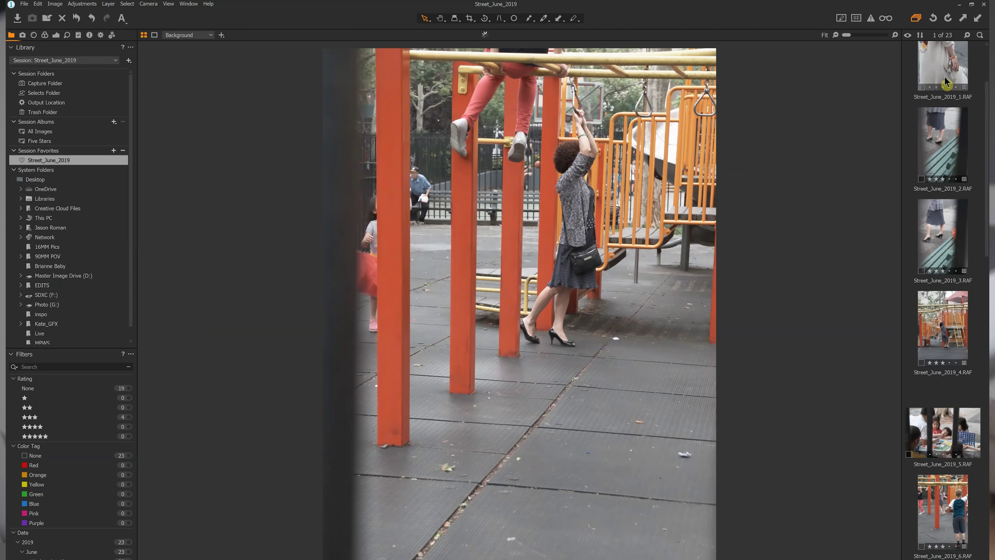
pyautogui.press('Right')
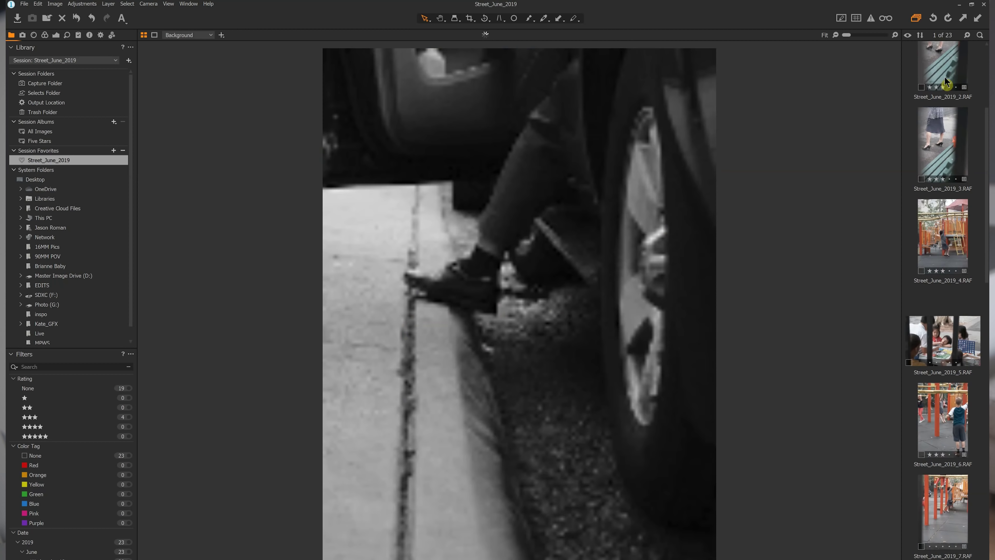
pyautogui.press('3')
# - Rate the four consecutive photos Street_June_2019_9.RAF through Street_June_2019_12.RAF with three stars
pyautogui.press('Right')
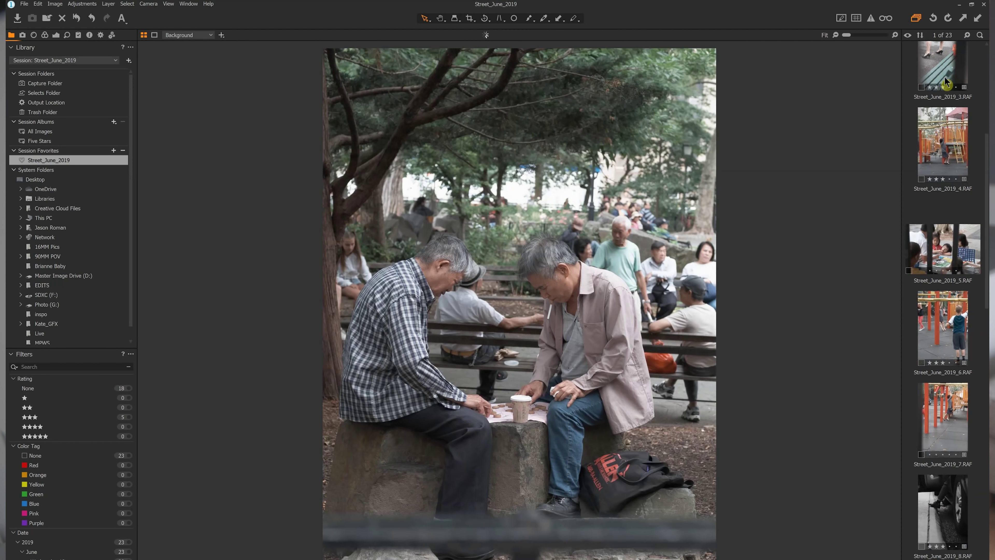
pyautogui.press('3')
pyautogui.press('Right')
pyautogui.press('3')
pyautogui.press('Right')
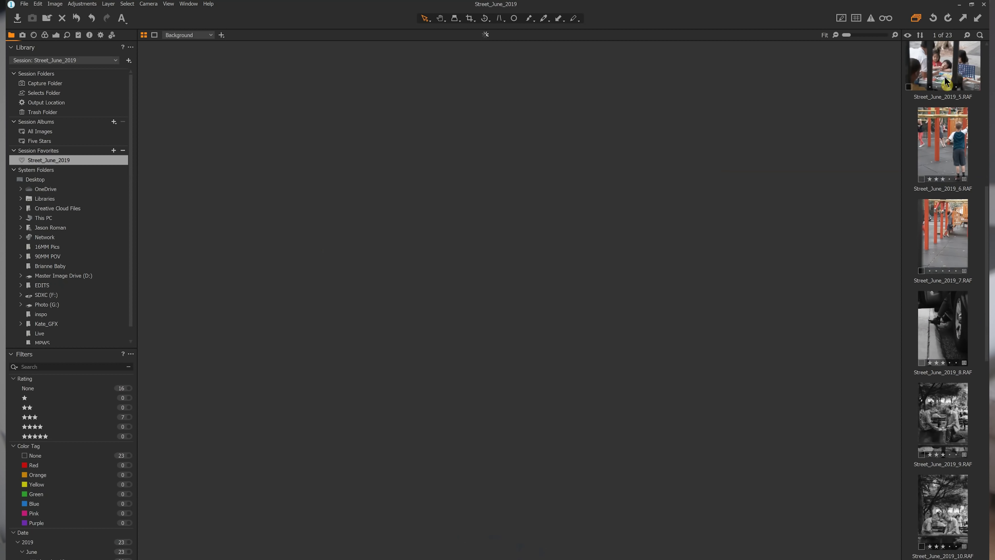
pyautogui.press('3')
pyautogui.press('Right')
pyautogui.press('3')
# - Rate the photos Street_June_2019_13.RAF through Street_June_2019_16.RAF with three stars
pyautogui.press('Right')
pyautogui.press('3')
pyautogui.press('Right')
pyautogui.press('3')
pyautogui.press('Right')
pyautogui.press('3')
pyautogui.press('Right')
pyautogui.press('3')
# - Give three stars to Street_June_2019_19.RAF, Street_June_2019_21.RAF and Street_June_2019_22.RAF, leaving photos 17, 18 and 20 unrated
pyautogui.press('Right')
pyautogui.press('Right')
pyautogui.press('Right')
pyautogui.press('3')
pyautogui.press('Right')
pyautogui.press('Right')
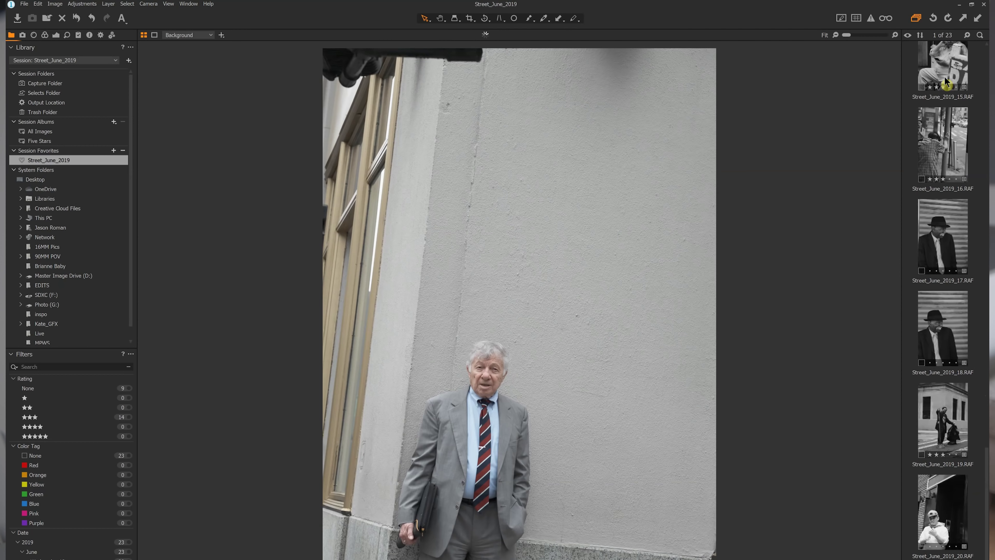
pyautogui.press('3')
pyautogui.press('Right')
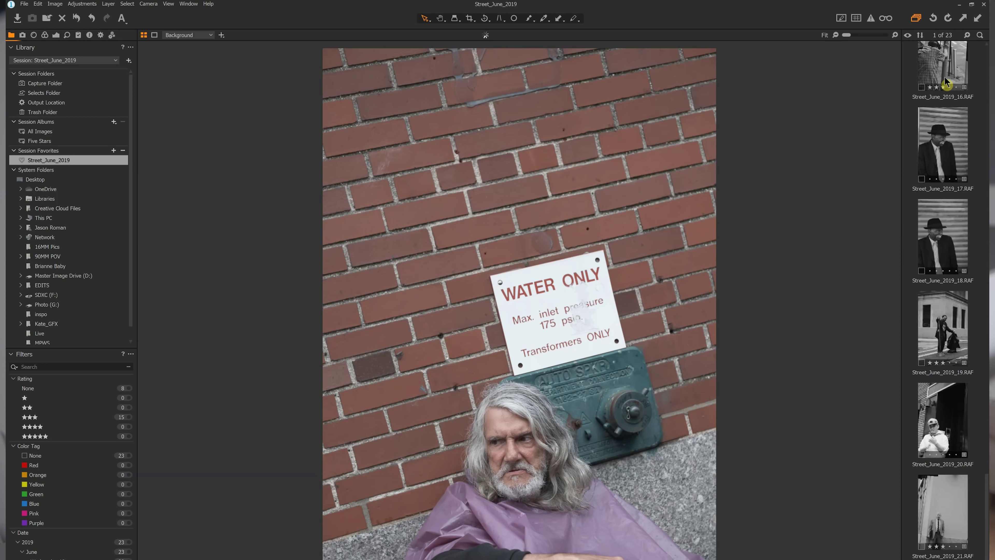
pyautogui.press('3')
# - Filter the session to three-star photos and view Street_June_2019_2.RAF followed by Street_June_2019_3.RAF
pyautogui.click(129, 416)
pyautogui.click(938, 69)
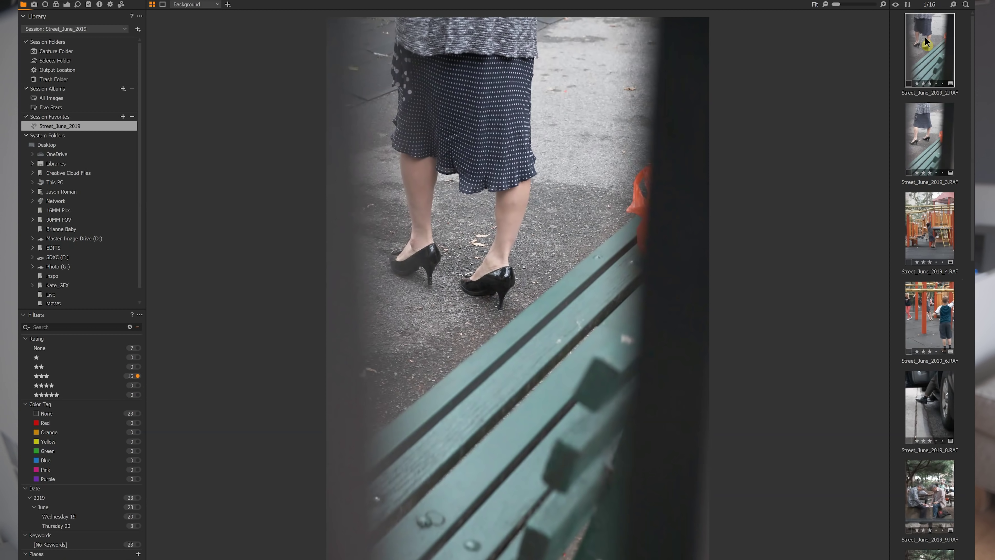
pyautogui.press('Right')
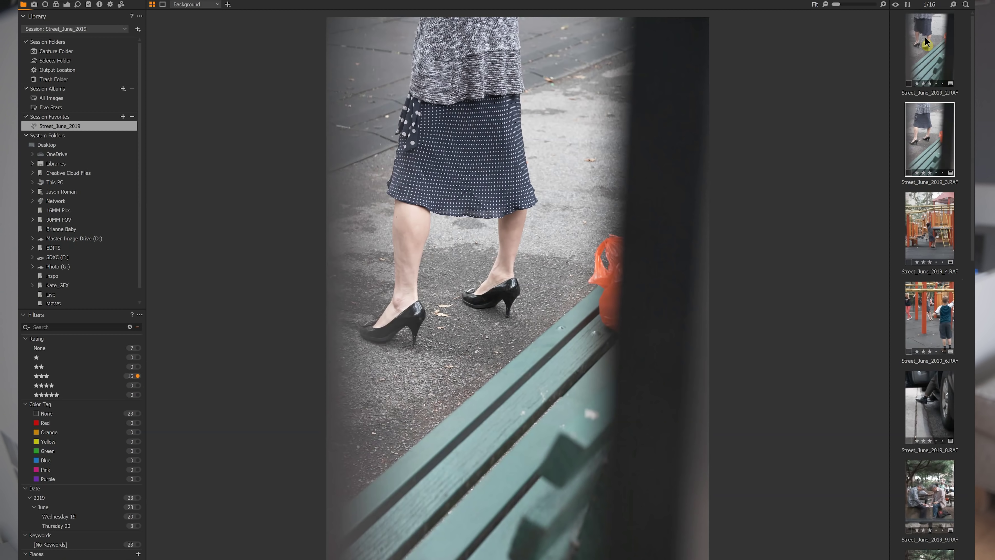
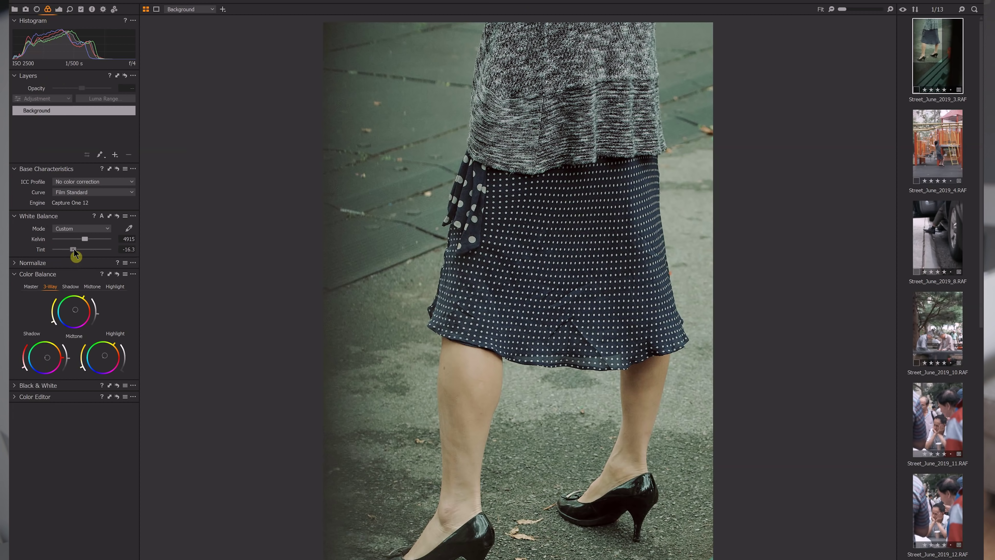
# - Set the white balance tint of Street_June_2019_3.RAF to -8.5
pyautogui.moveTo(74, 250); pyautogui.dragTo(77, 249)
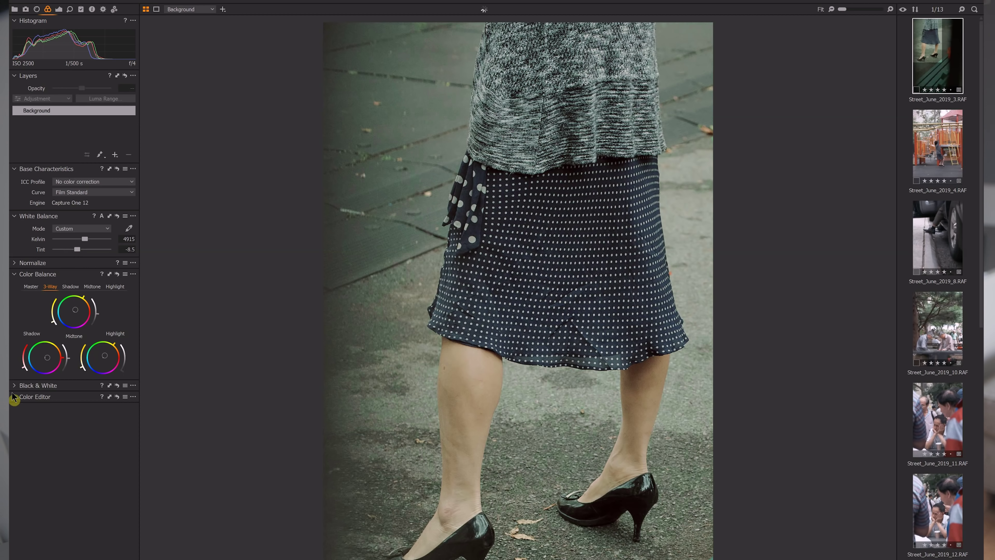
pyautogui.click(60, 10)
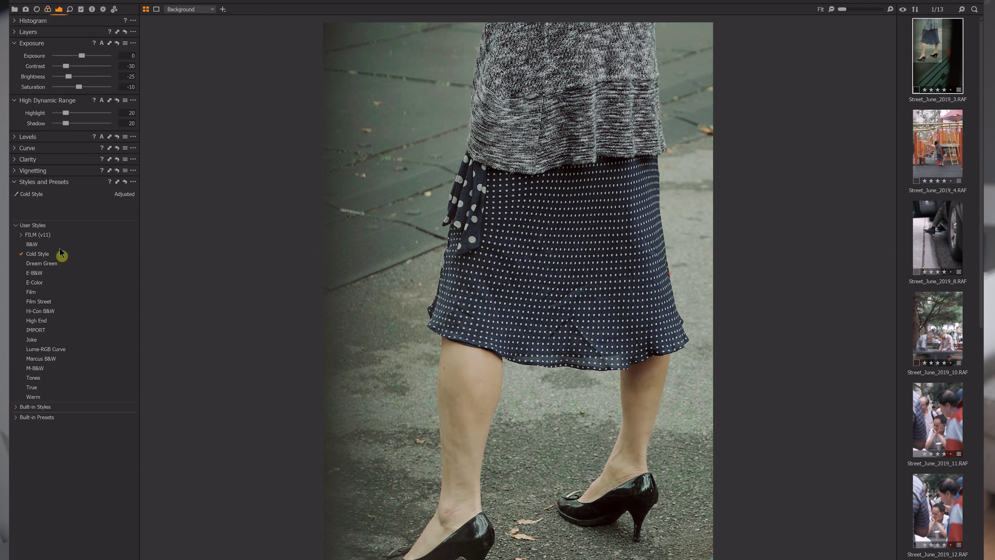
pyautogui.click(48, 9)
# - Sample the skirt's dark blue in the advanced Color Editor, set saturation 54.1 and lightness -32, and move the finished photo out of the filtered set
pyautogui.click(14, 397)
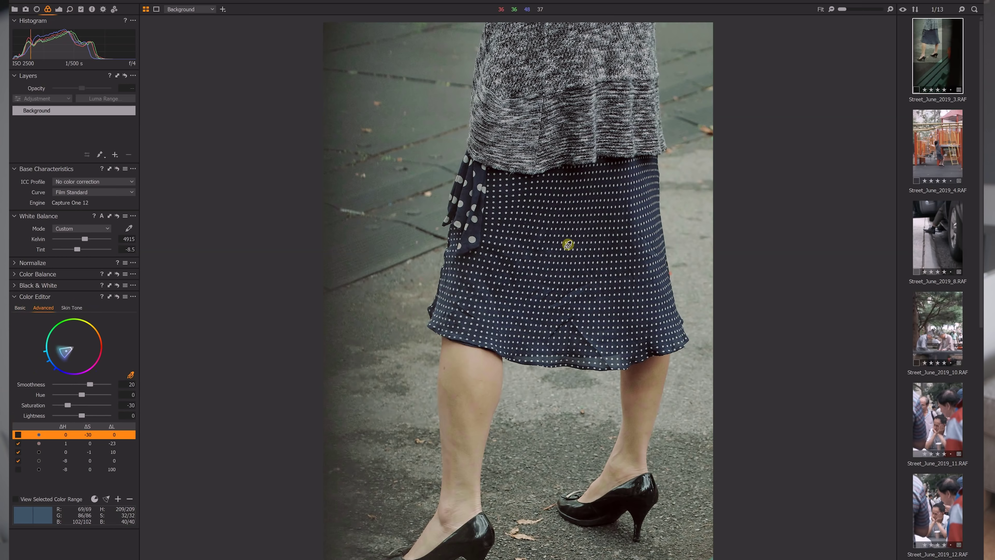
pyautogui.click(564, 230)
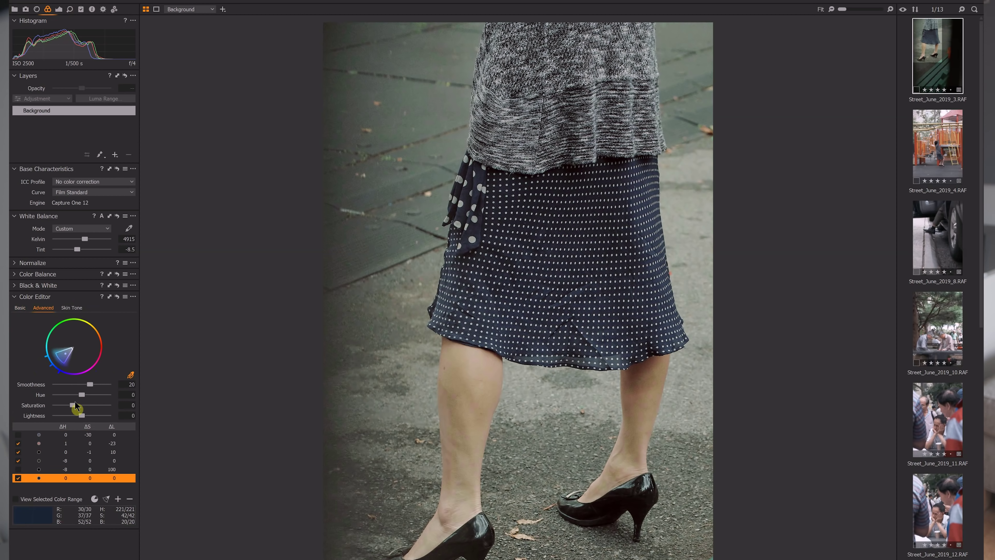
pyautogui.moveTo(74, 404)
pyautogui.mouseDown()
pyautogui.moveTo(97, 405)
pyautogui.moveTo(74, 420)
pyautogui.mouseUp()
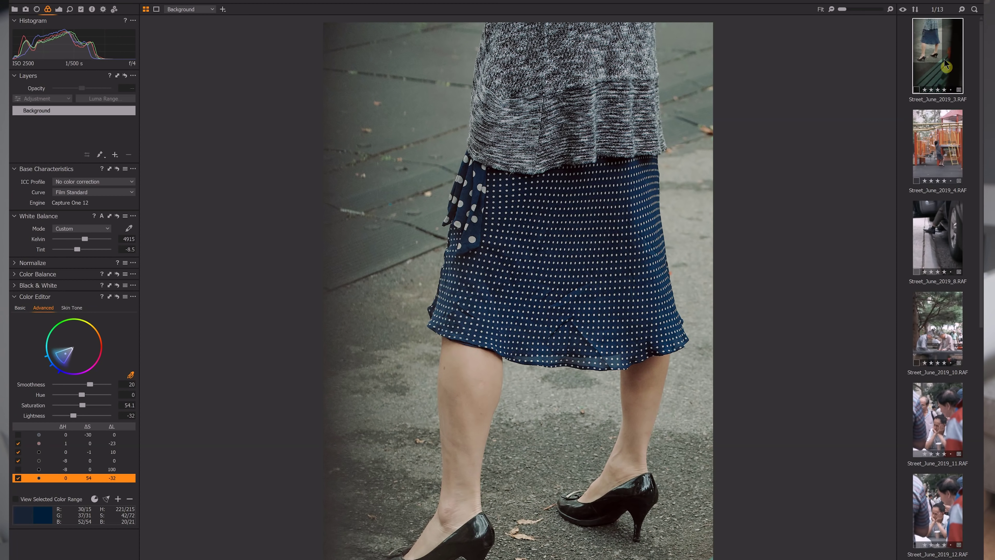
pyautogui.press('Delete')
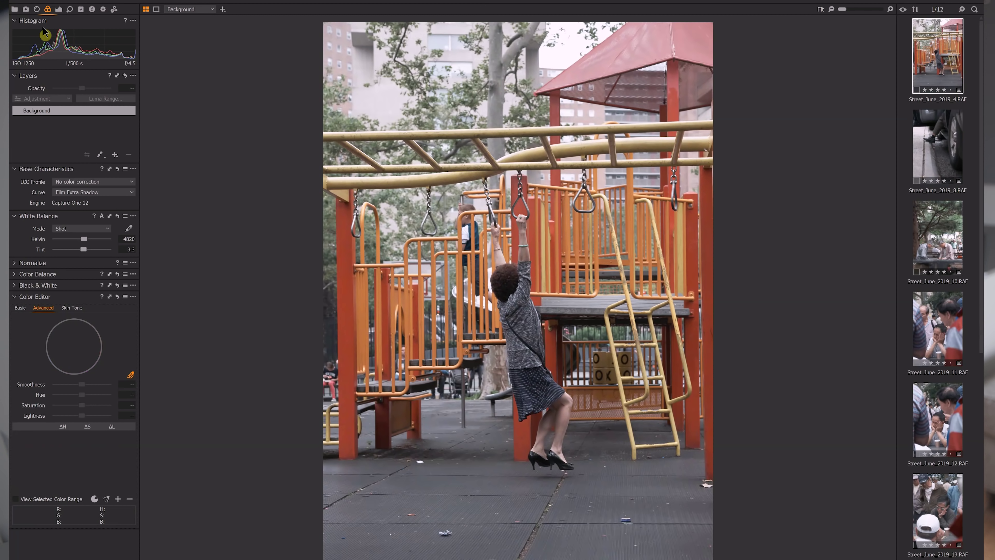
# - Apply the Cold Style user style to Street_June_2019_4.RAF and set its white balance tint to -6.4
pyautogui.click(59, 11)
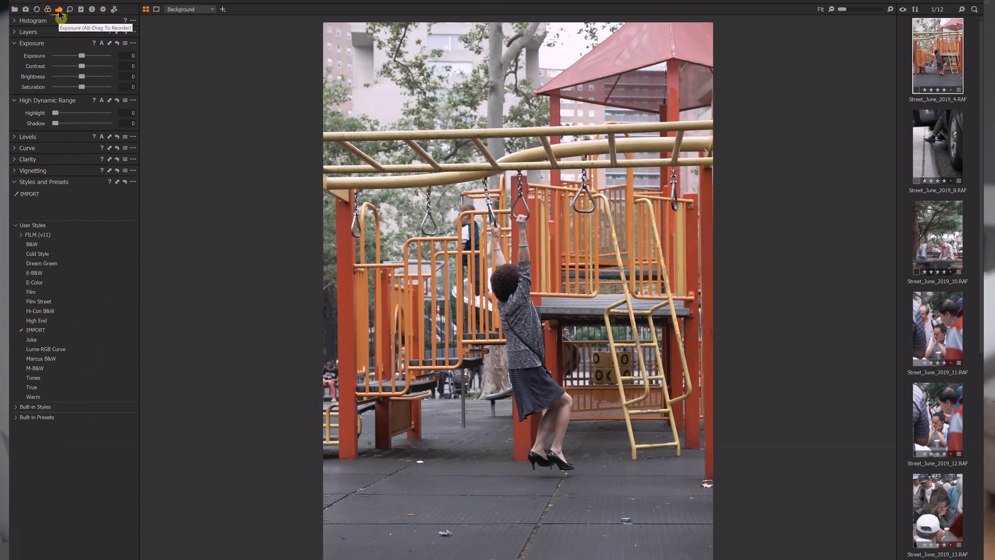
pyautogui.click(34, 256)
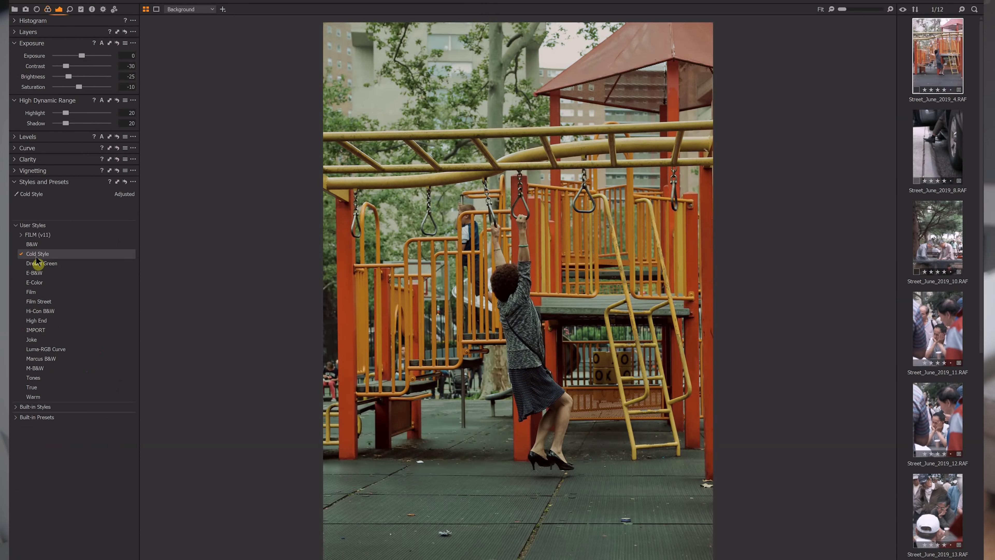
pyautogui.click(47, 9)
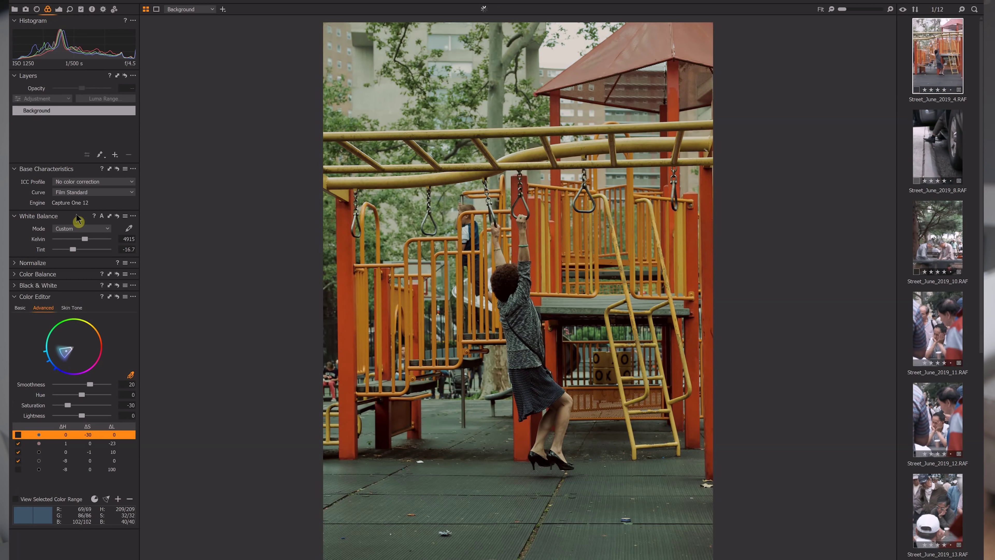
pyautogui.moveTo(71, 250); pyautogui.dragTo(79, 251)
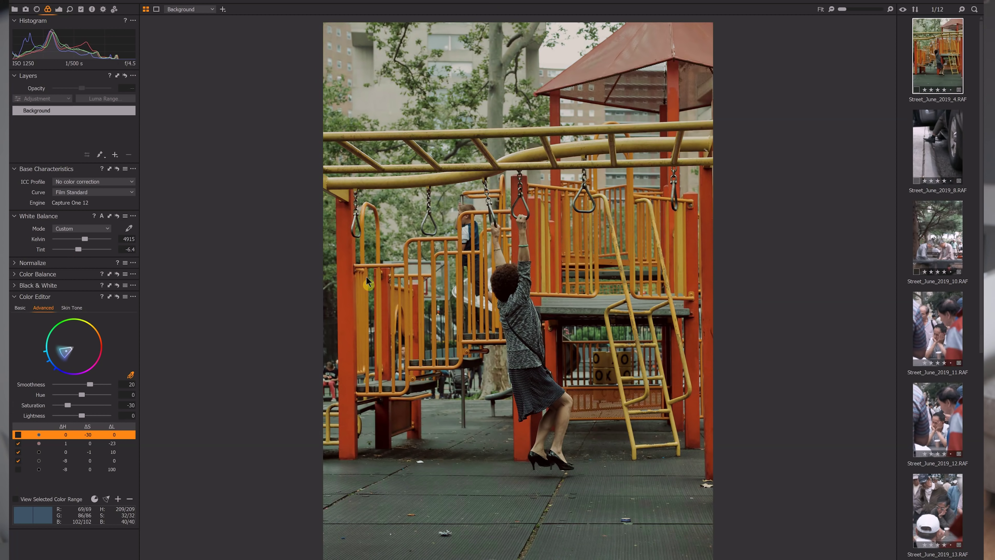
# - Copy the adjustments of Street_June_2019_4.RAF and apply them to all the other photos in the filtered set
pyautogui.click(963, 72)
pyautogui.moveTo(963, 71); pyautogui.dragTo(951, 71)
pyautogui.moveTo(950, 67)
pyautogui.mouseDown()
pyautogui.moveTo(938, 147)
pyautogui.moveTo(947, 156)
pyautogui.mouseUp()
pyautogui.hotkey('ctrl', 'a')
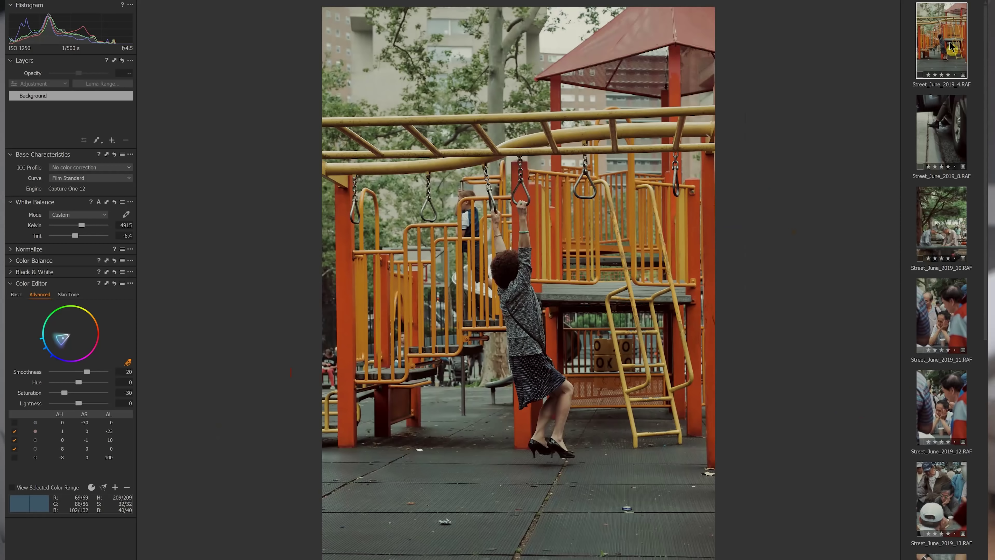
# - Move Street_June_2019_4.RAF out of the filtered set and go through Street_June_2019_8.RAF and Street_June_2019_10.RAF to Street_June_2019_11.RAF
pyautogui.press('Down')
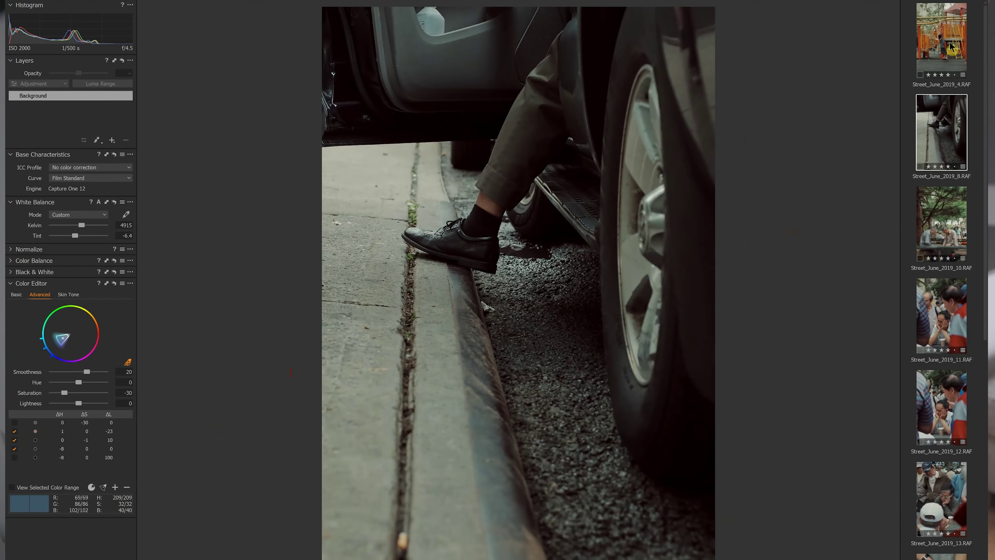
pyautogui.click(950, 46)
pyautogui.scroll(-1, 951, 46)
pyautogui.click(952, 49)
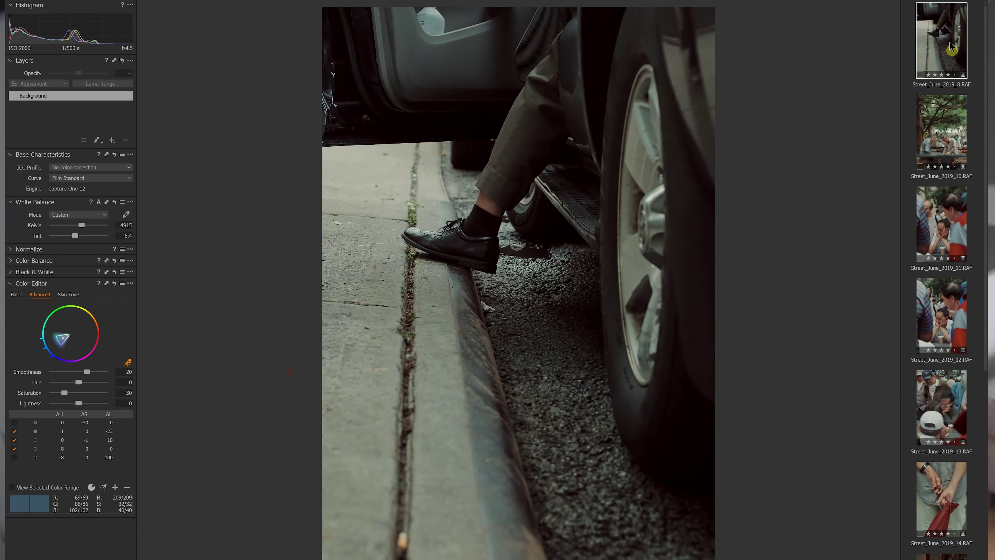
pyautogui.press('Down')
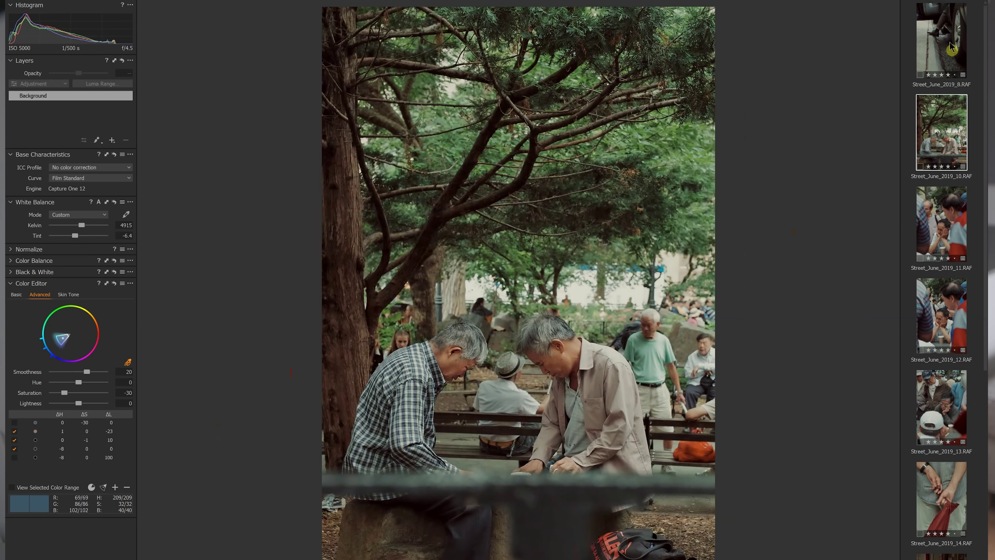
pyautogui.press('Down')
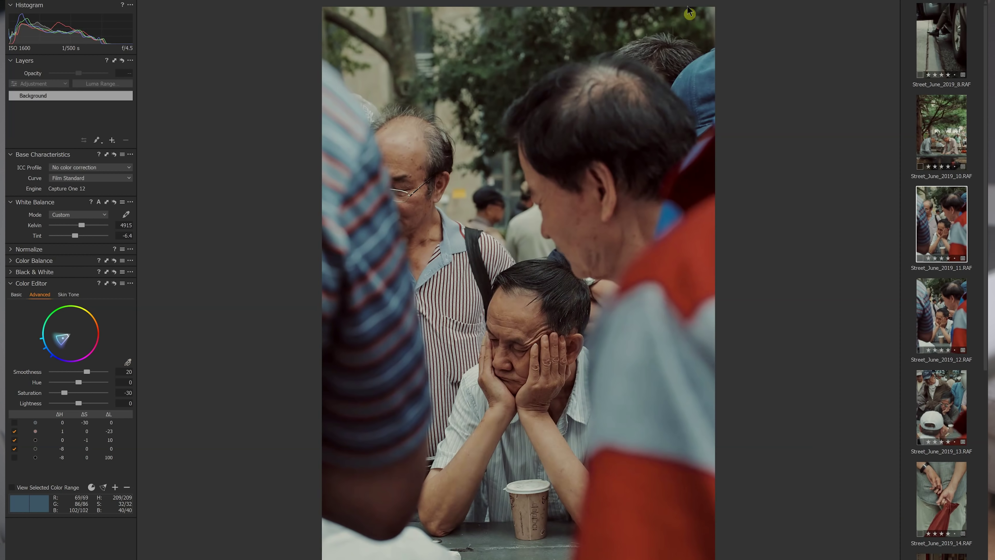
# - Crop Street_June_2019_11.RAF to about 10.43 × 15.65 in around the seated man, and continue to Street_June_2019_12.RAF
pyautogui.moveTo(714, 8); pyautogui.dragTo(646, 134)
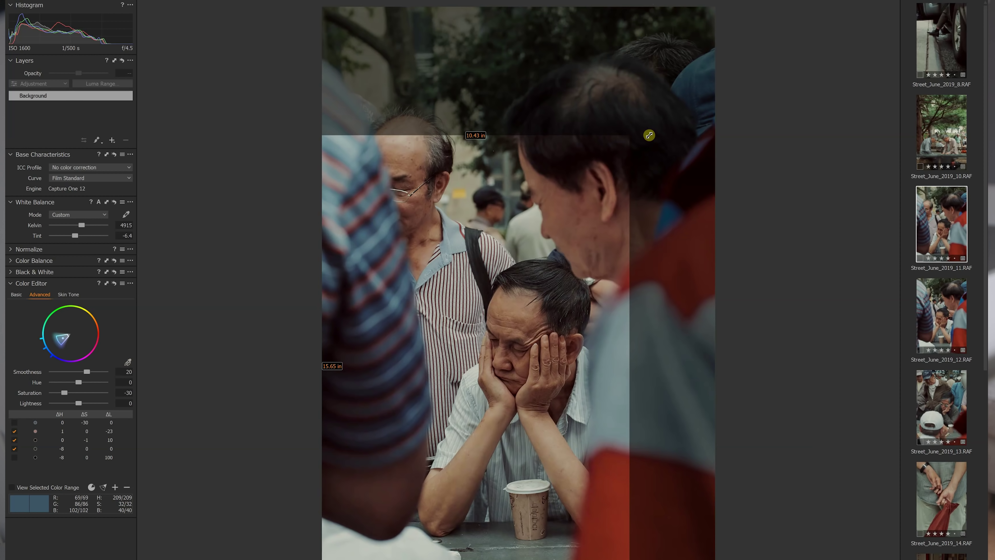
pyautogui.click(510, 263)
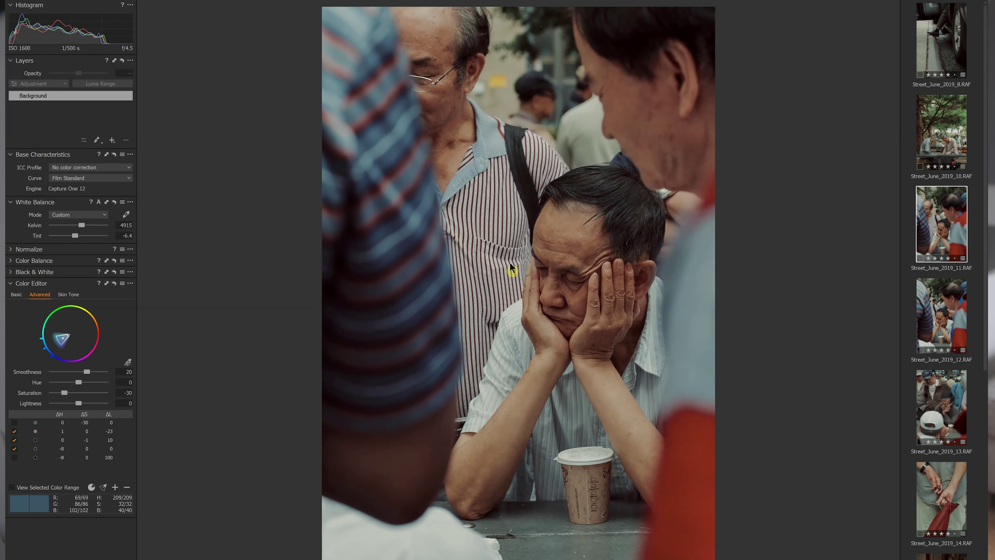
pyautogui.press('Down')
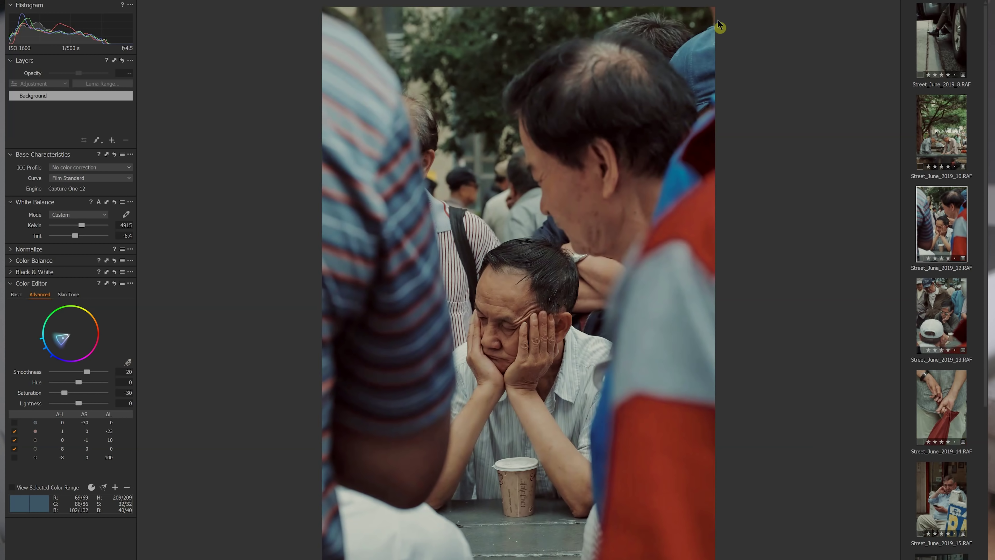
# - Crop Street_June_2019_12.RAF tightly around the seated man's face and hands, about 4.17 × 6.26 in
pyautogui.press('c')
pyautogui.moveTo(707, 27); pyautogui.dragTo(500, 410)
pyautogui.moveTo(373, 478); pyautogui.dragTo(493, 326)
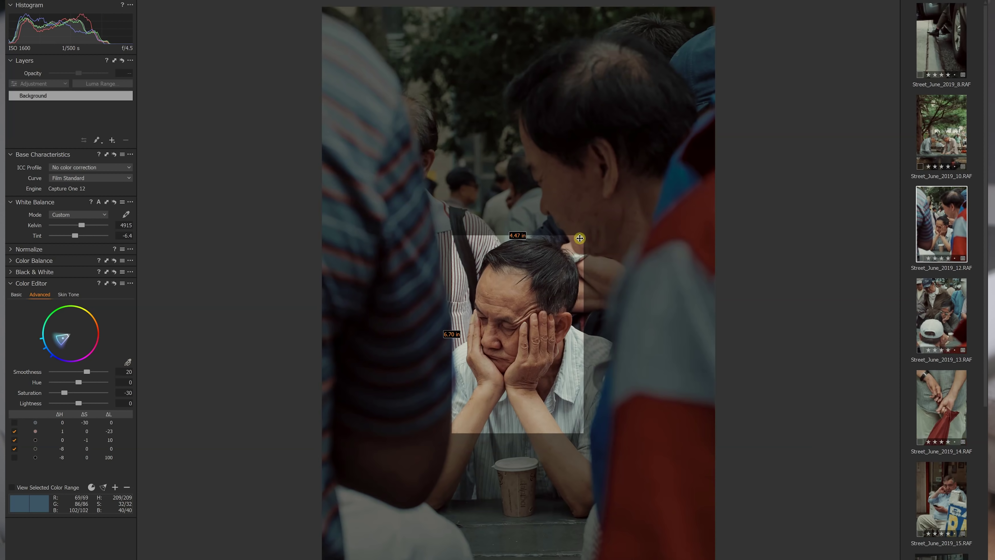
pyautogui.moveTo(583, 235); pyautogui.dragTo(571, 250)
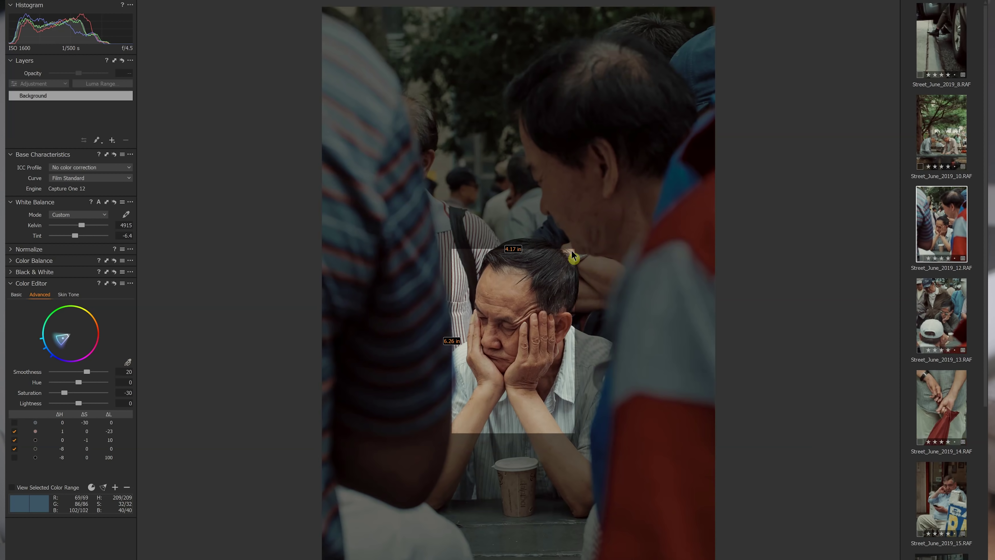
pyautogui.press('h')
# - Replace the Cold Style on Street_June_2019_12.RAF with the B&W user style
pyautogui.click(60, 1)
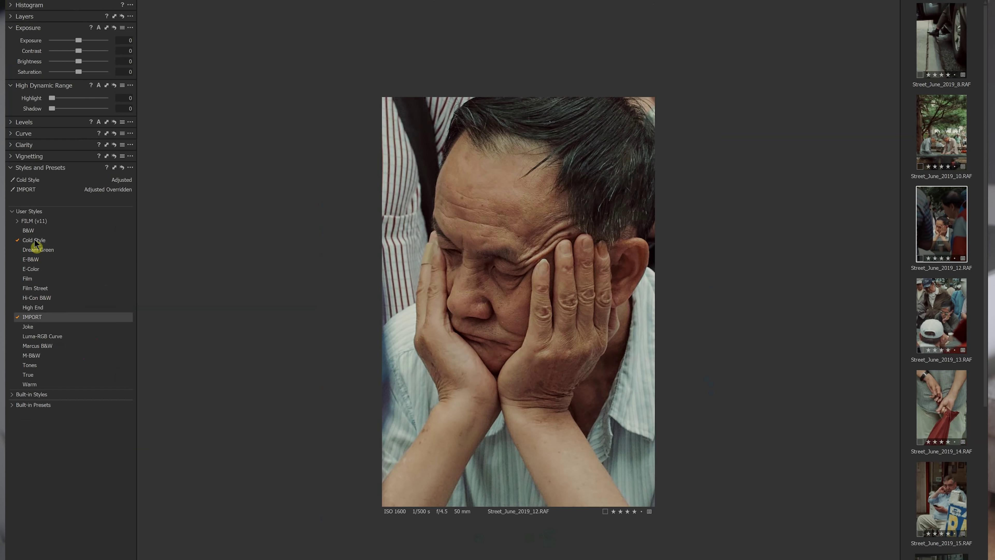
pyautogui.click(34, 241)
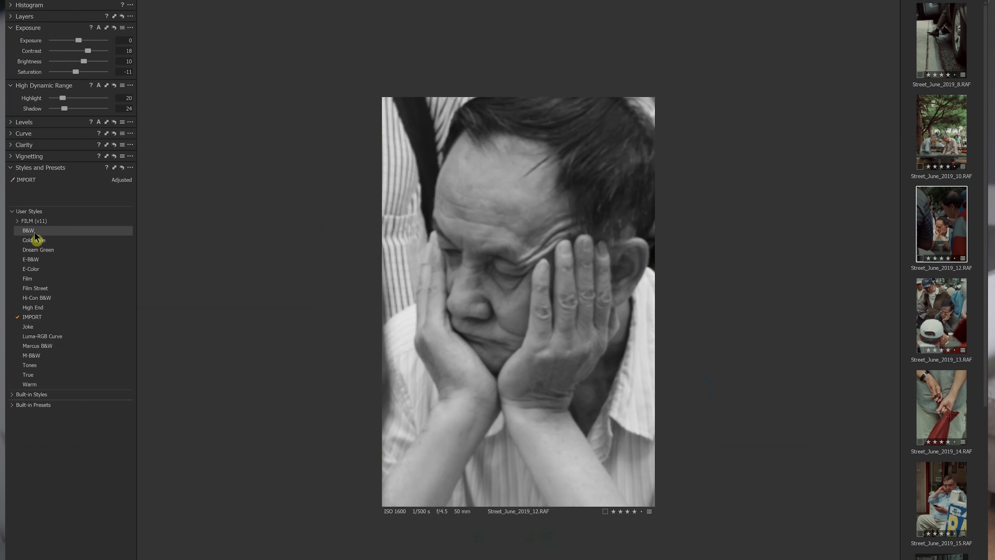
pyautogui.click(34, 231)
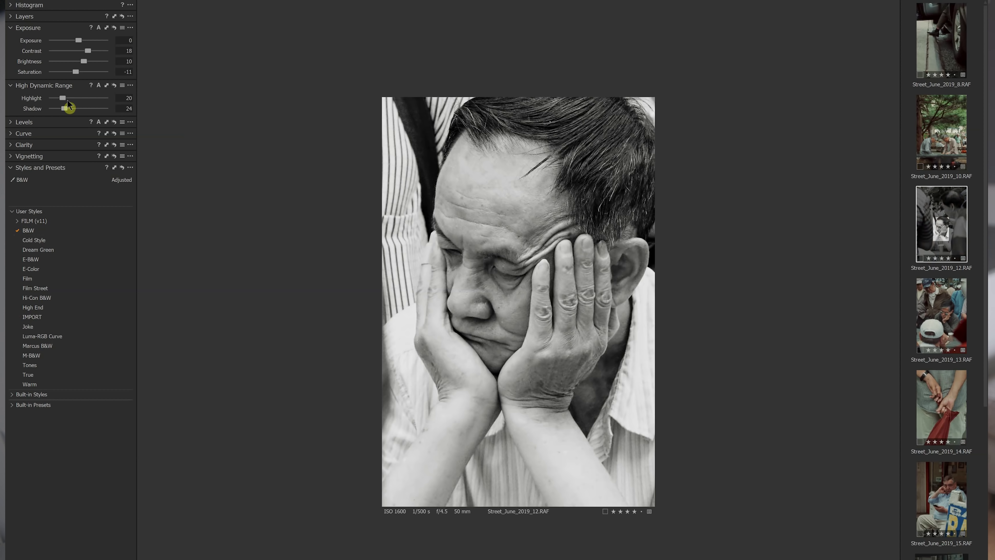
# - Adjust the clarity settings of Street_June_2019_12.RAF and change its film grain type to Harsh Grain
pyautogui.click(20, 145)
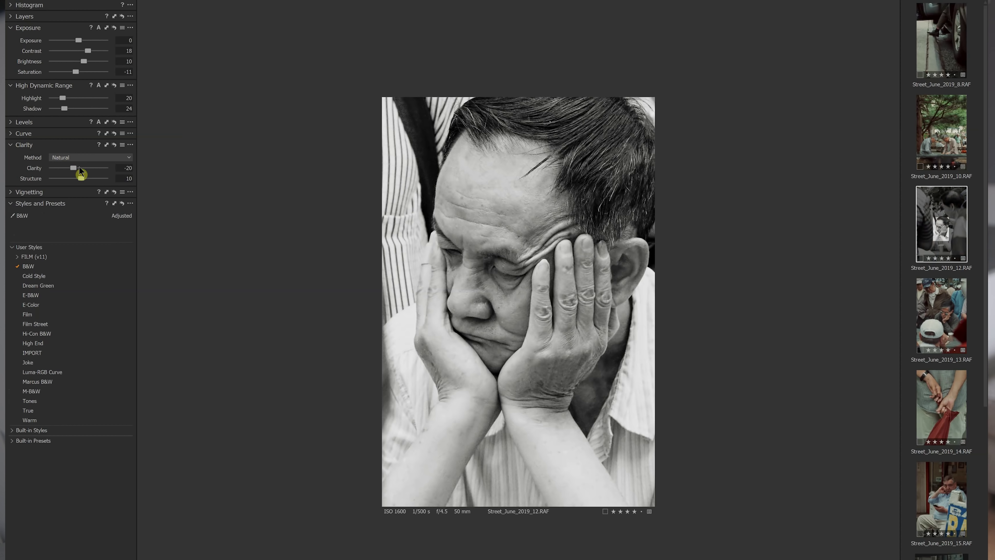
pyautogui.moveTo(81, 167); pyautogui.dragTo(84, 171)
pyautogui.click(70, 2)
pyautogui.click(56, 306)
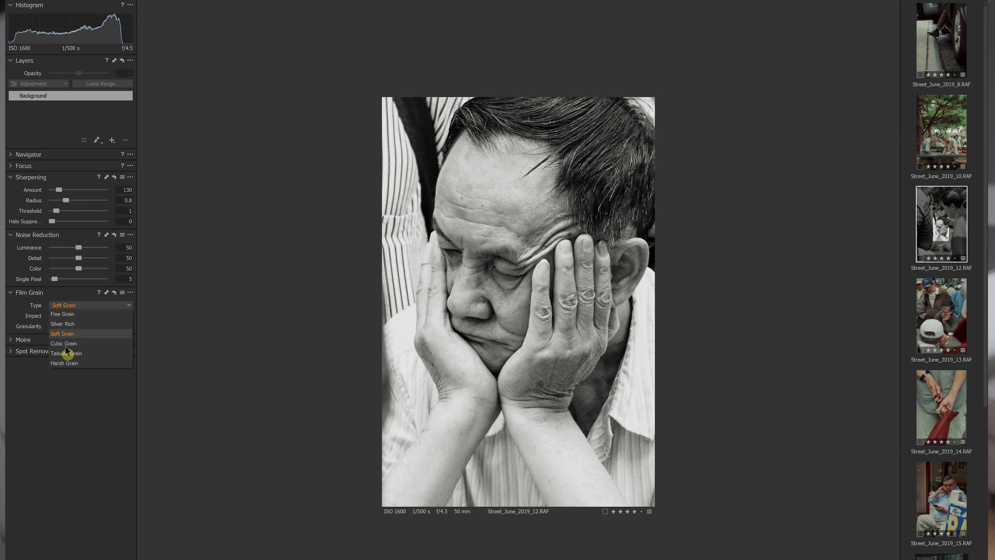
pyautogui.click(65, 363)
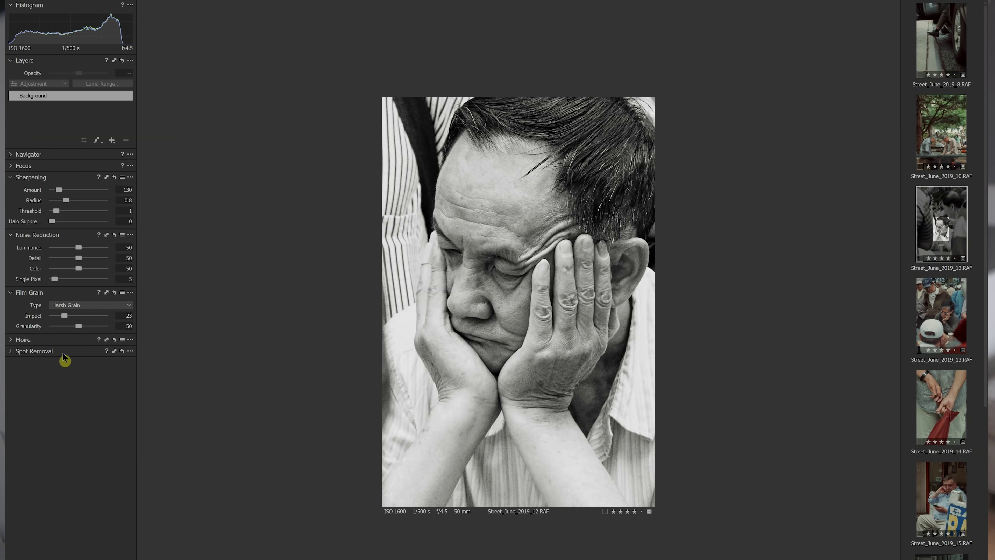
# - Copy the adjustments of Street_June_2019_12.RAF to Street_June_2019_13.RAF, and move photo 12 out of the filtered set
pyautogui.press('Right')
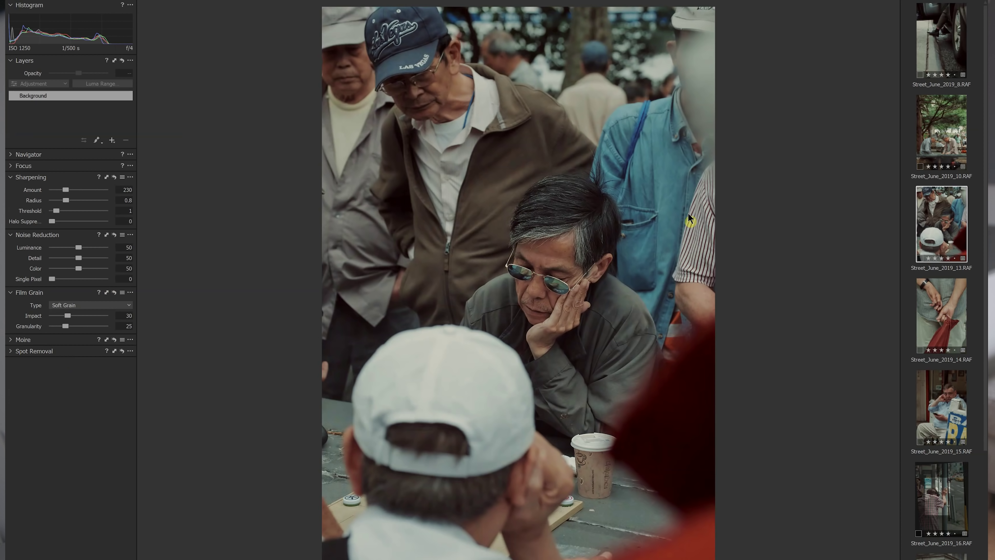
pyautogui.click(945, 242)
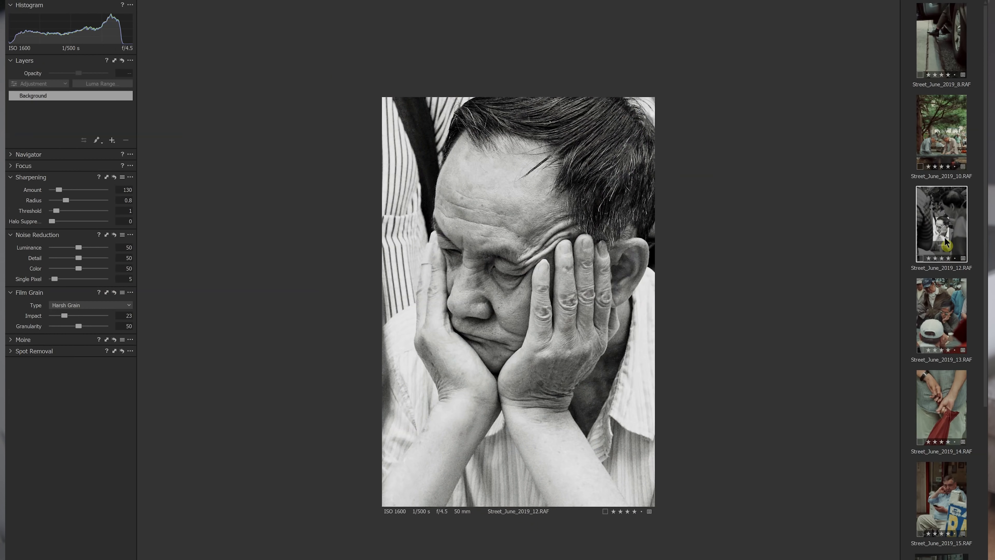
pyautogui.click(946, 304)
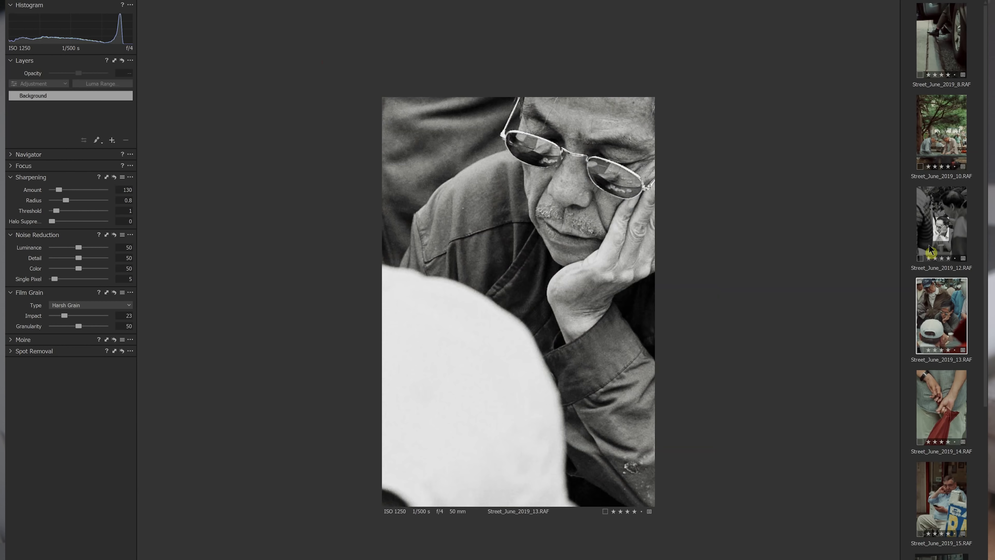
pyautogui.click(942, 231)
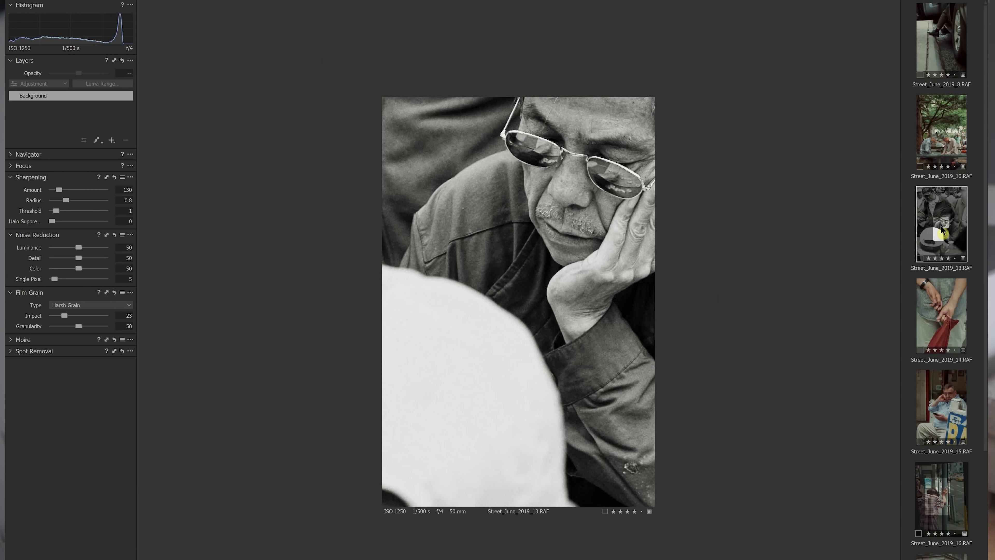
# - Reposition the 4.17 × 6.26 in crop of Street_June_2019_13.RAF over the man with glasses, and move the finished photo out of the filtered set
pyautogui.click(881, 212)
pyautogui.press('c')
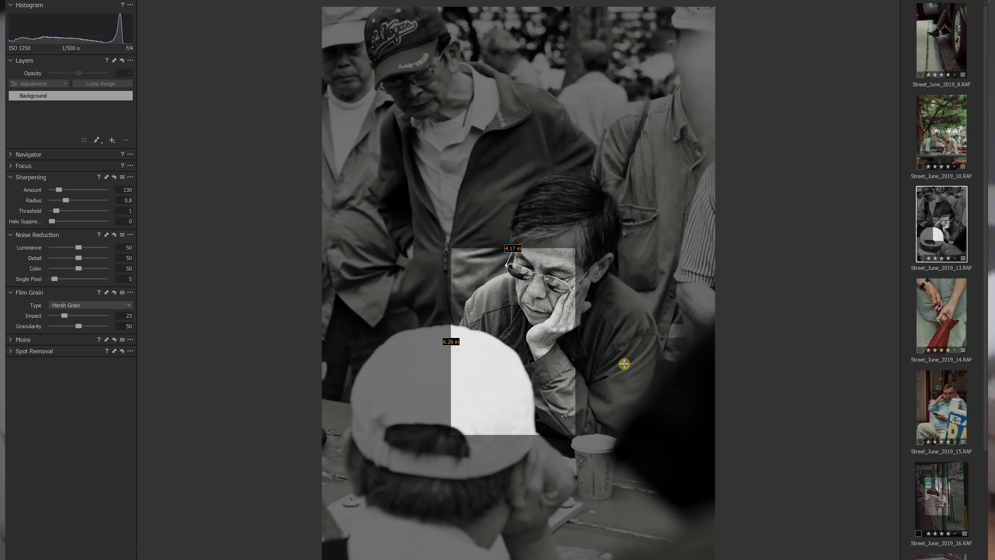
pyautogui.moveTo(523, 328); pyautogui.dragTo(562, 263)
pyautogui.press('v')
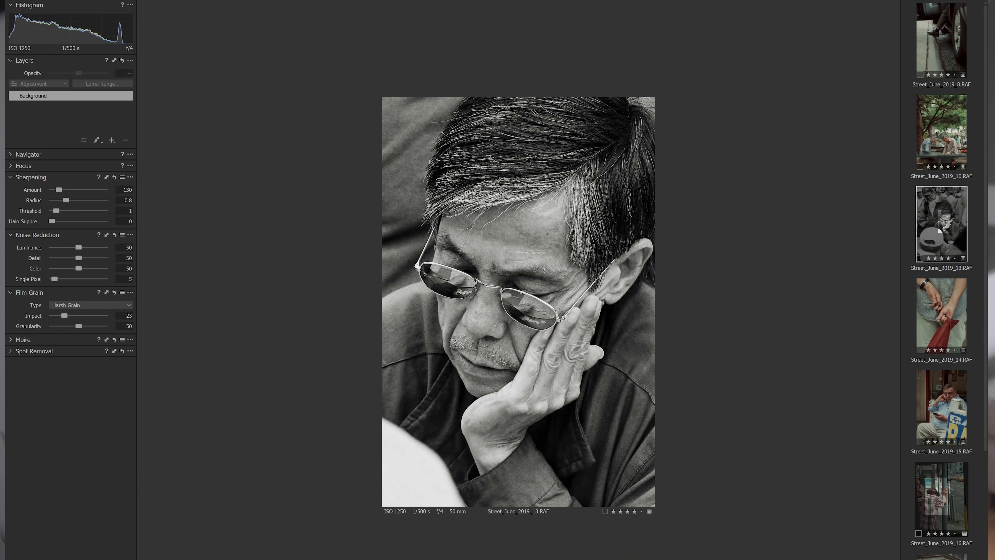
pyautogui.press('c')
pyautogui.moveTo(536, 330); pyautogui.dragTo(548, 322)
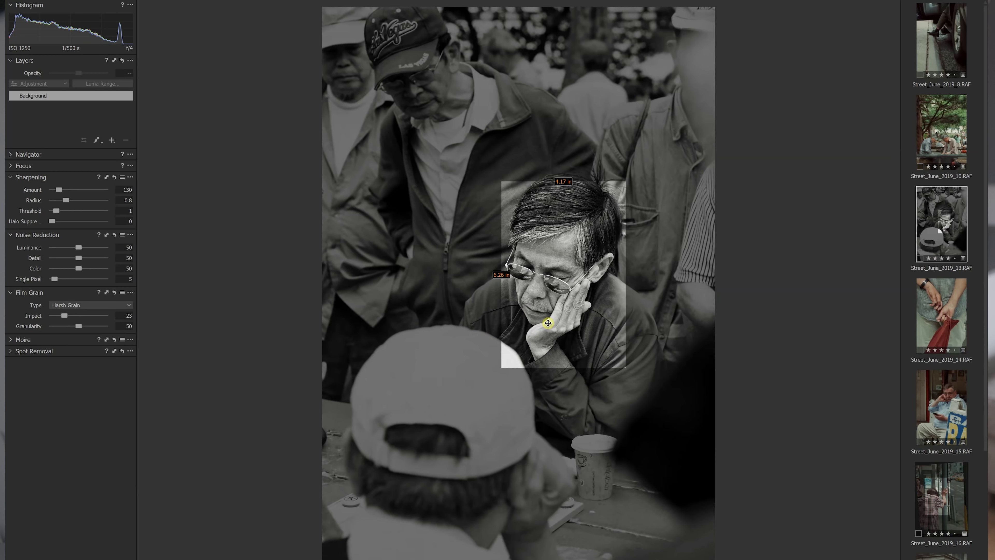
pyautogui.press('Return')
pyautogui.press('Delete')
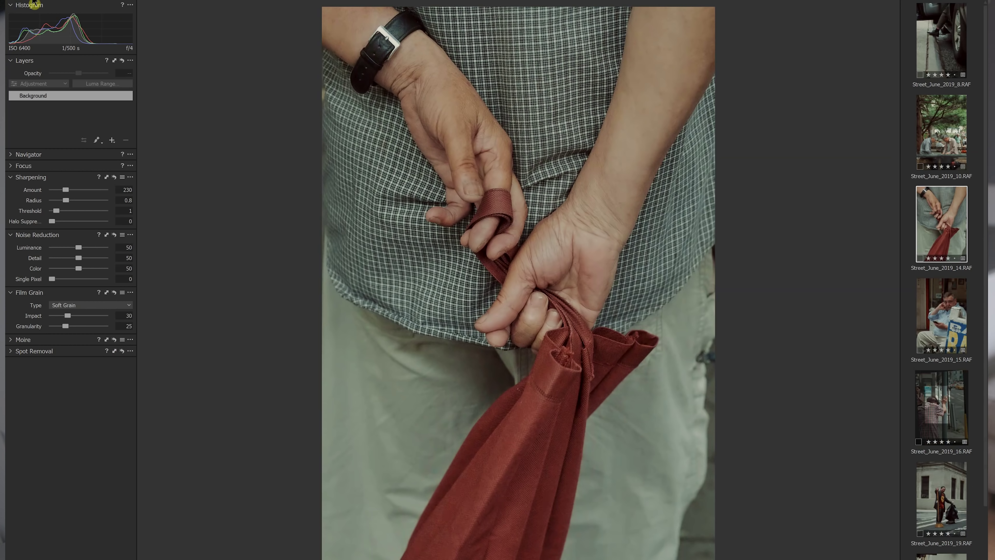
# - Pick the red fabric's colour in Street_June_2019_14.RAF with the Color Editor, and set its saturation to 67.6 and lightness to -44.3
pyautogui.click(50, 1)
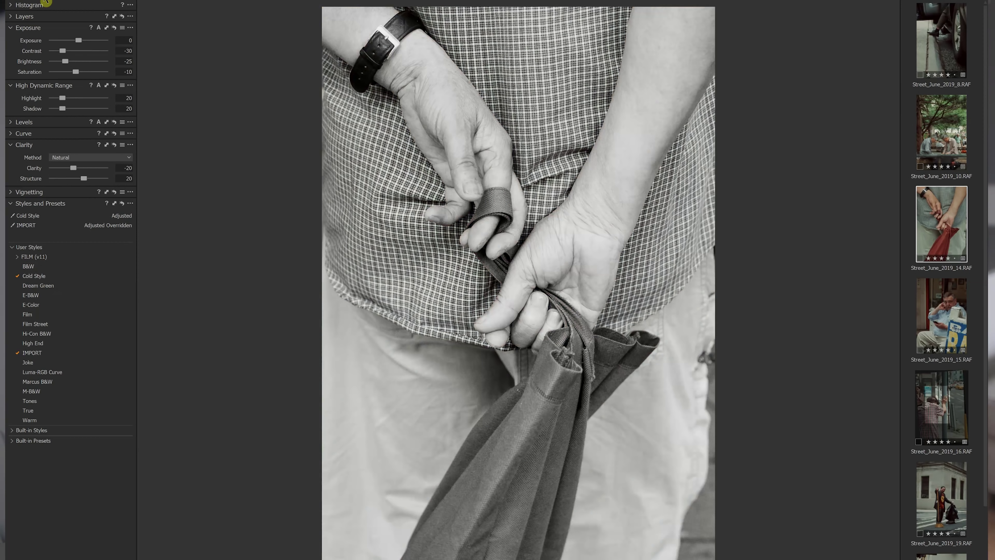
pyautogui.click(48, 2)
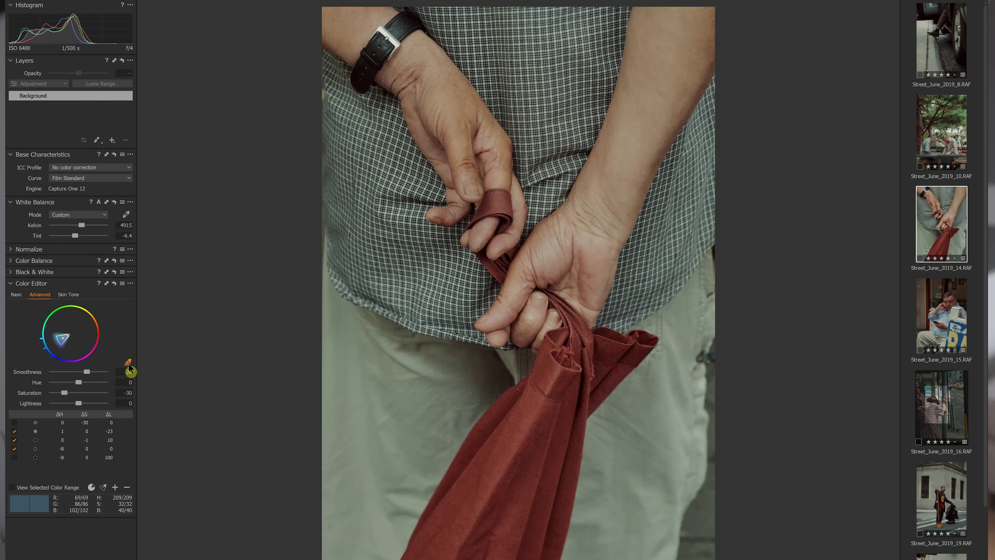
pyautogui.click(538, 416)
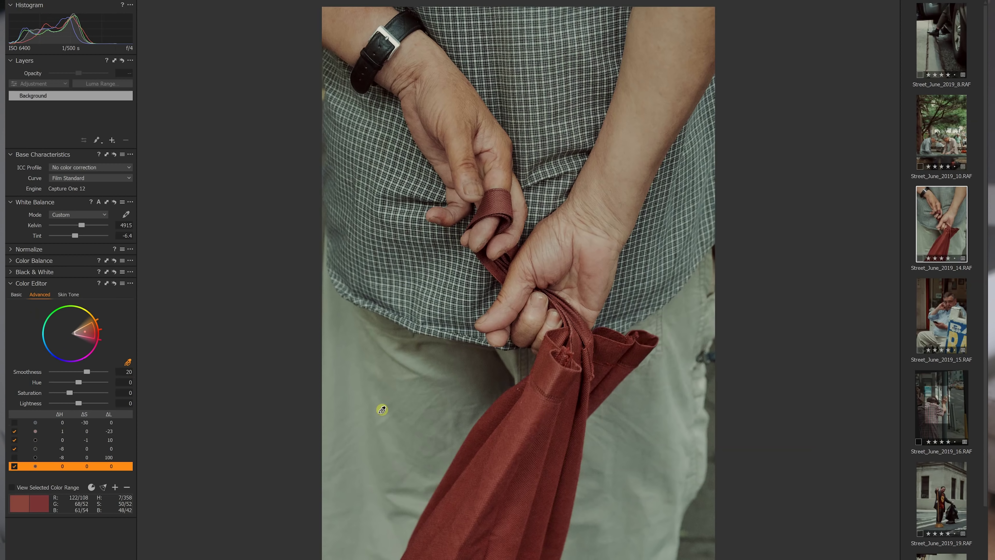
pyautogui.moveTo(68, 392); pyautogui.dragTo(80, 393)
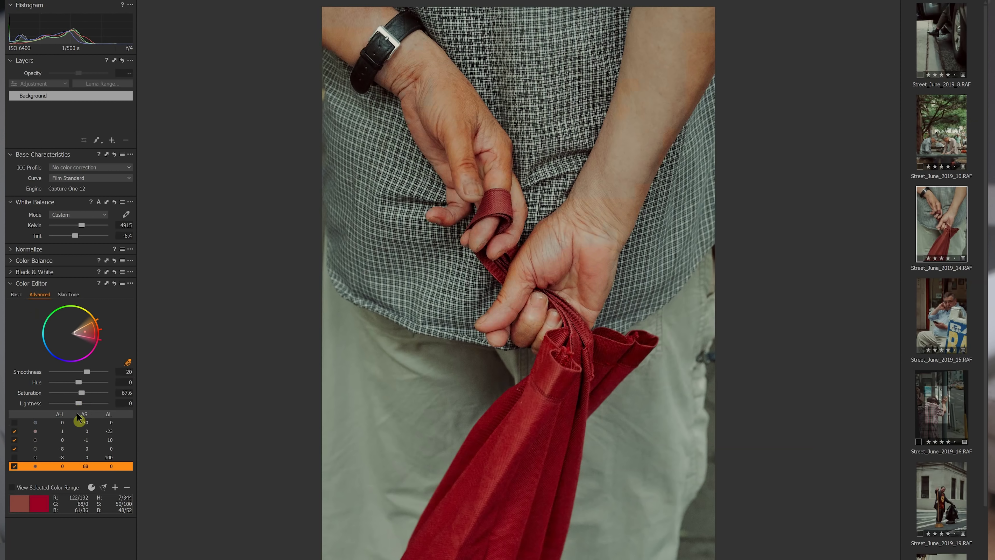
pyautogui.moveTo(78, 403); pyautogui.dragTo(73, 404)
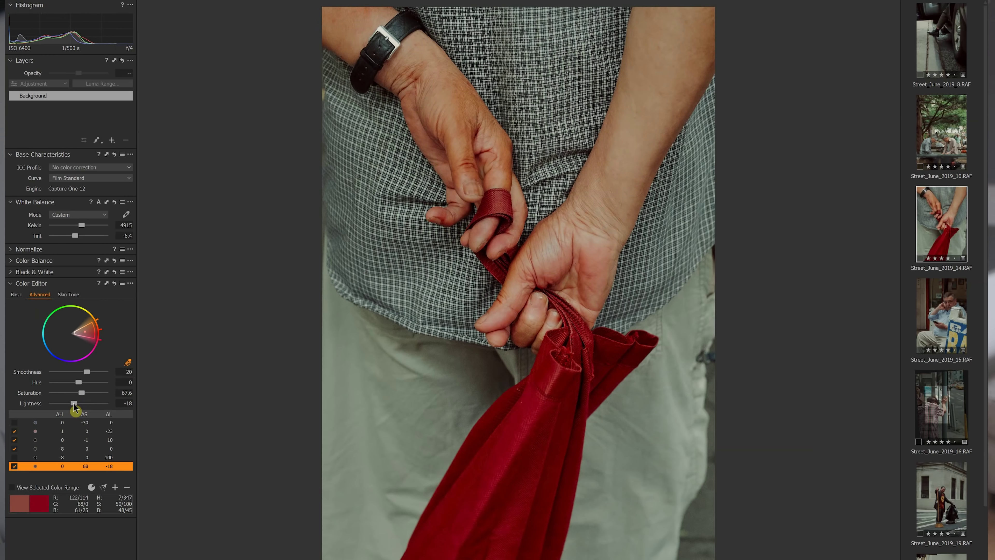
pyautogui.moveTo(73, 403); pyautogui.dragTo(67, 404)
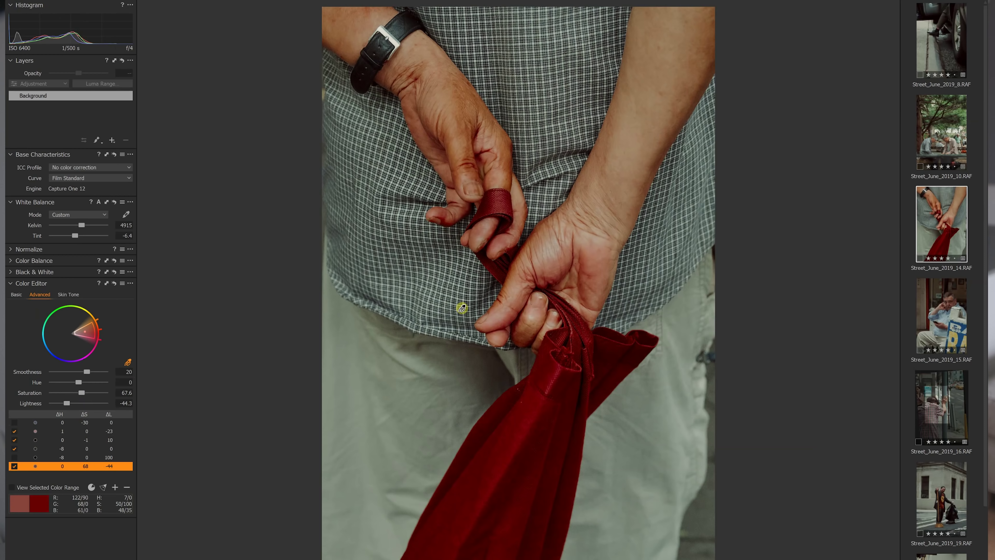
# - Crop Street_June_2019_15.RAF to 4.17 × 6.26 in over the seated man's face, and rate it and Street_June_2019_16.RAF five stars
pyautogui.click(945, 308)
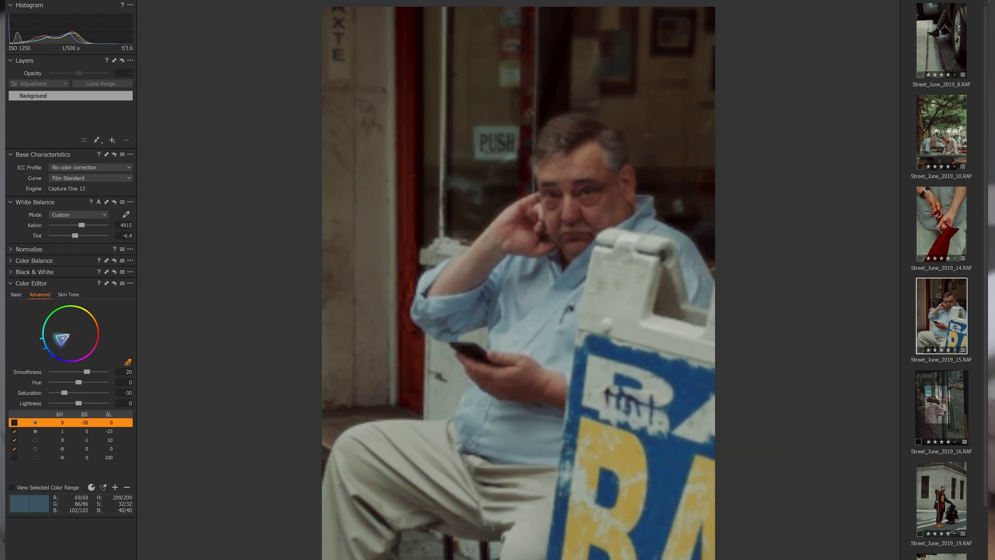
pyautogui.moveTo(714, 7)
pyautogui.mouseDown()
pyautogui.moveTo(508, 377)
pyautogui.moveTo(523, 282)
pyautogui.moveTo(569, 231)
pyautogui.mouseUp()
pyautogui.moveTo(637, 192); pyautogui.dragTo(607, 220)
pyautogui.press('Return')
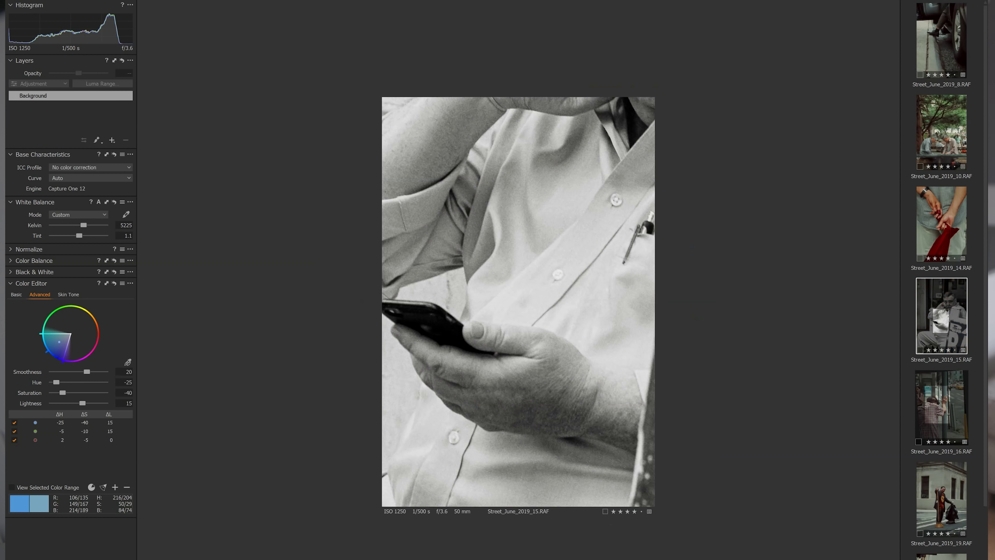
pyautogui.moveTo(541, 220); pyautogui.dragTo(603, 145)
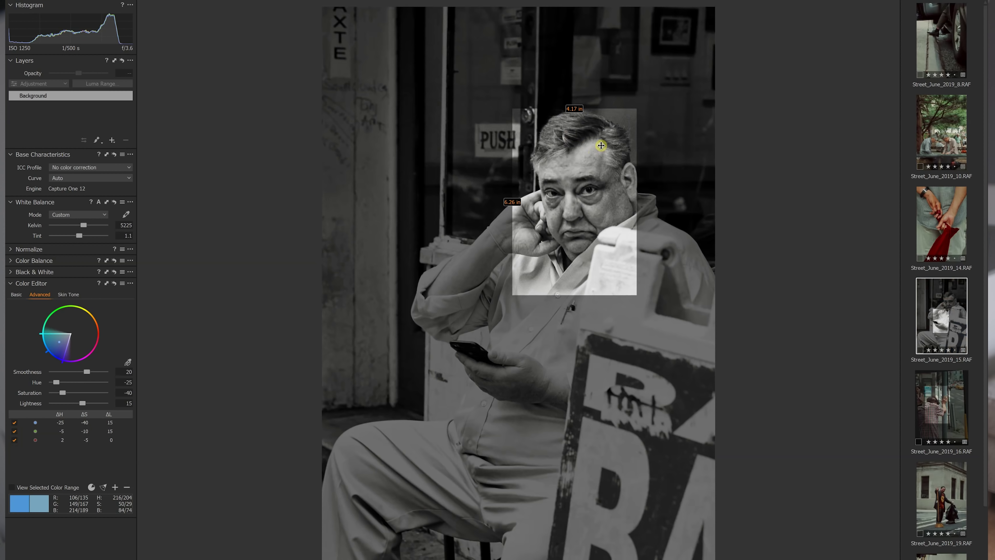
pyautogui.press('Return')
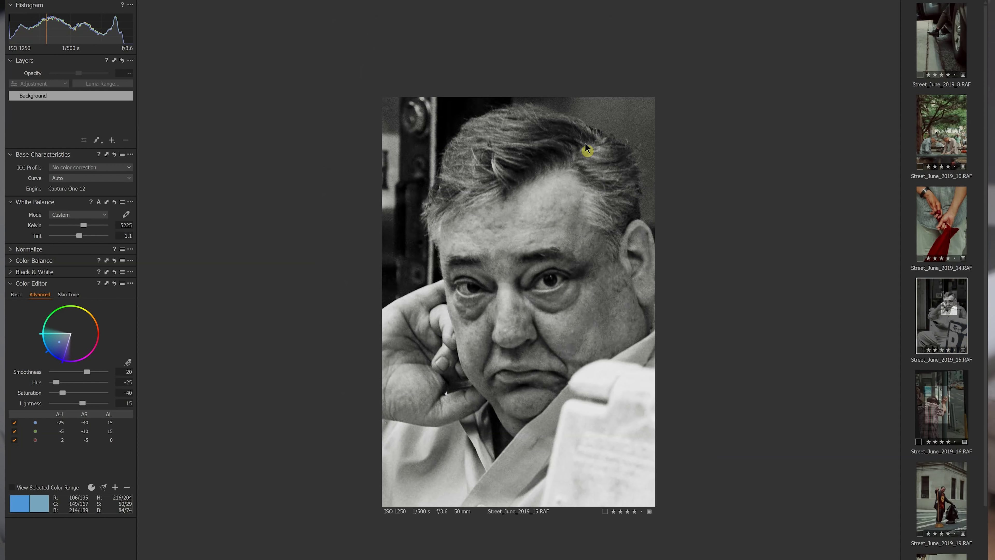
pyautogui.press('Down')
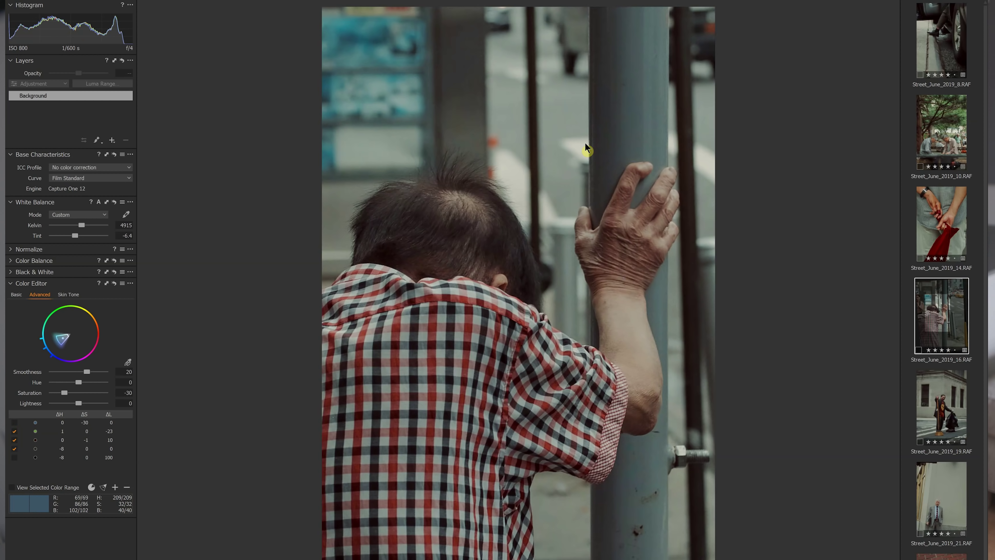
pyautogui.press('Down')
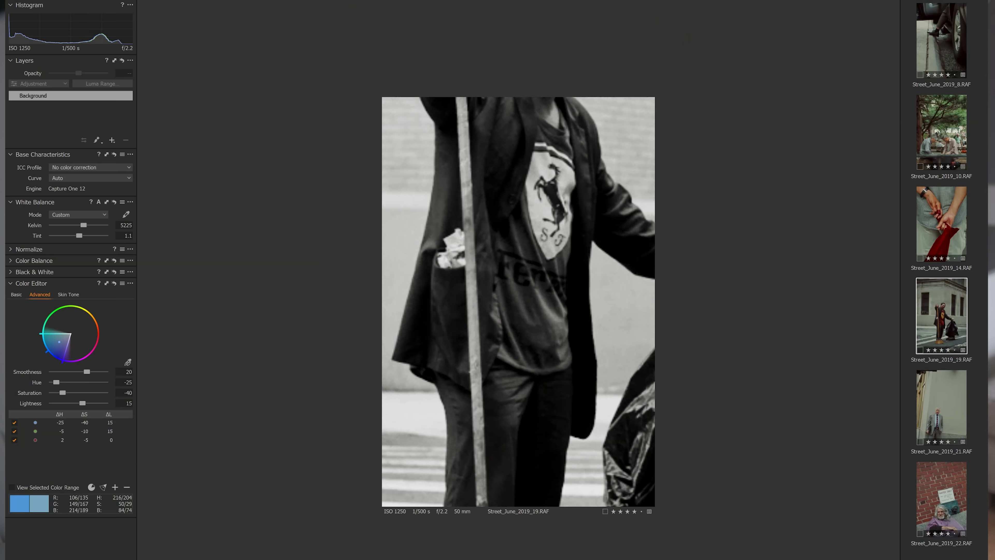
# - Remove the crop from the black-and-white Street_June_2019_19.RAF and clone its variant
pyautogui.click(455, 82)
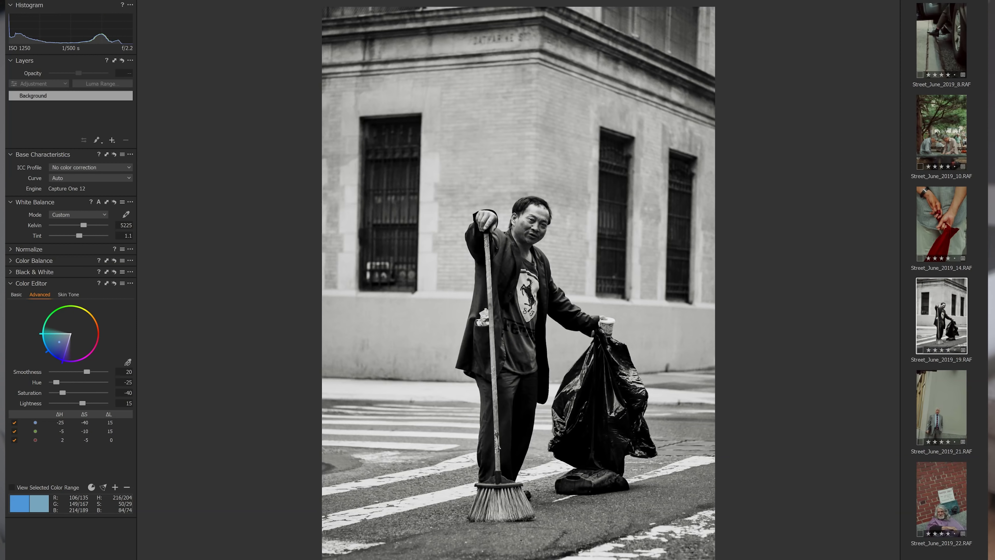
pyautogui.rightClick(950, 316)
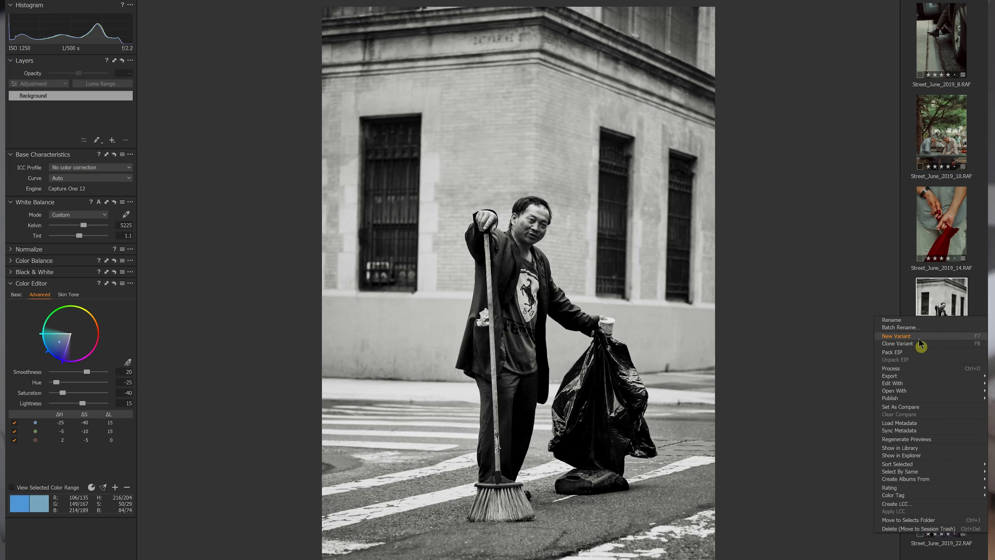
pyautogui.click(919, 344)
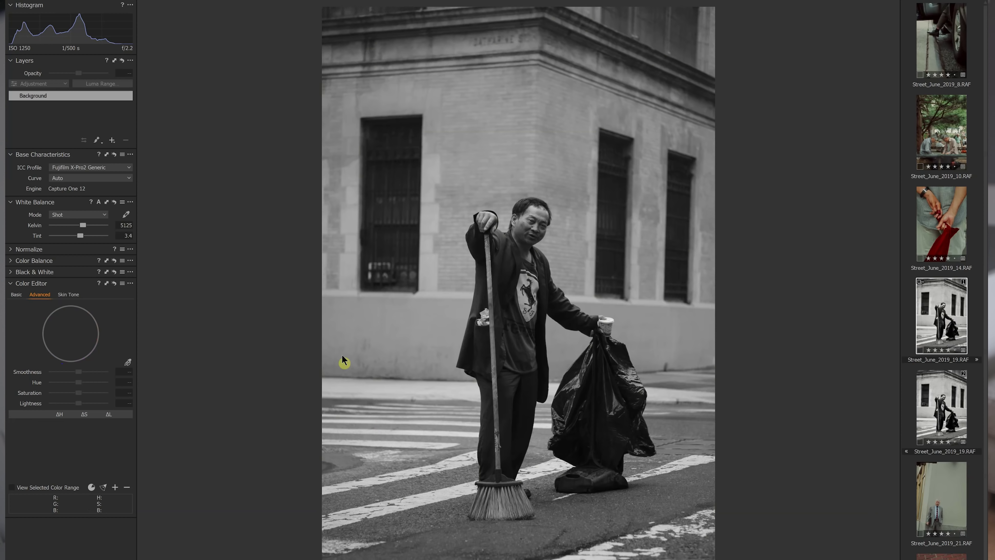
# - Show both variants of Street_June_2019_19.RAF side by side and apply the Cold Style user style to the first one
pyautogui.keyDown('ctrl'); pyautogui.click(951, 399); pyautogui.keyUp('ctrl')
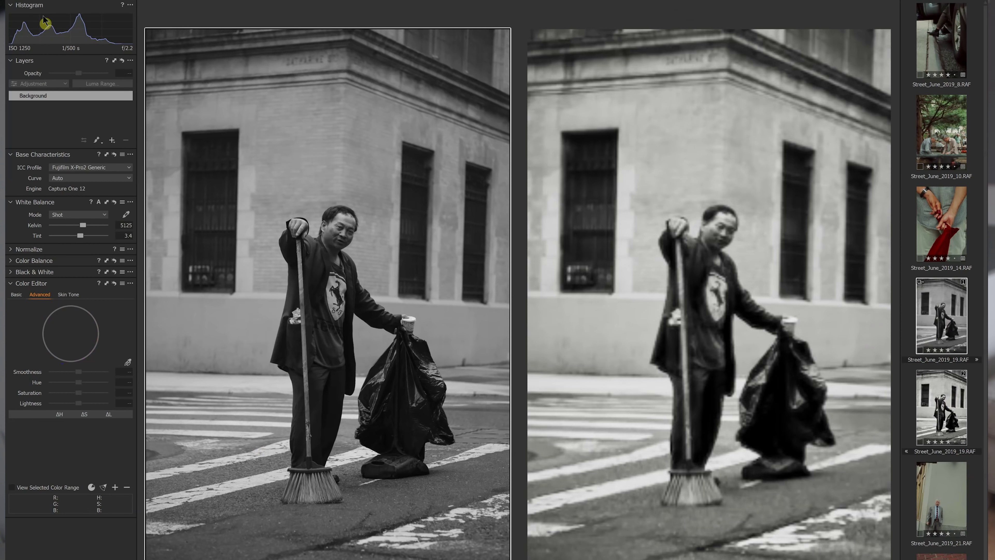
pyautogui.click(60, 3)
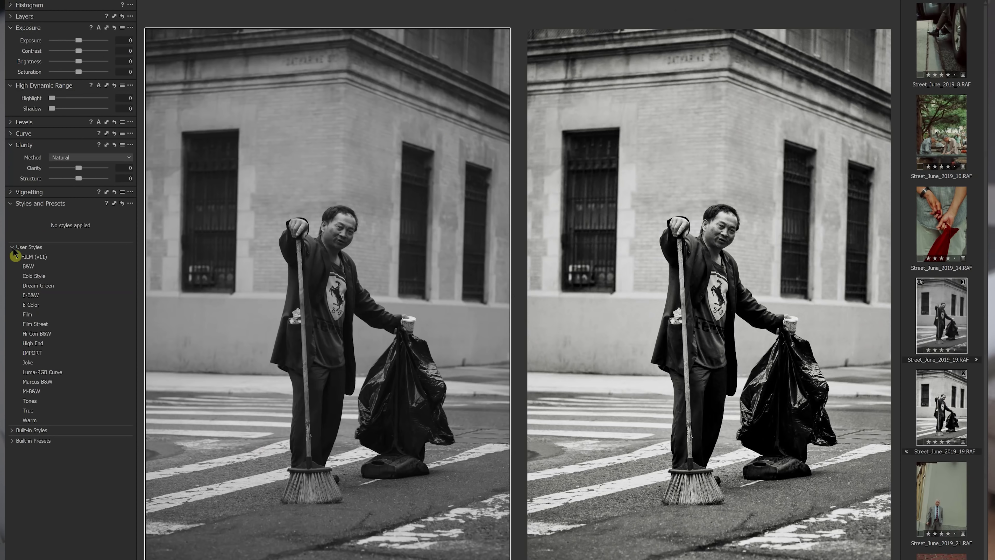
pyautogui.click(34, 276)
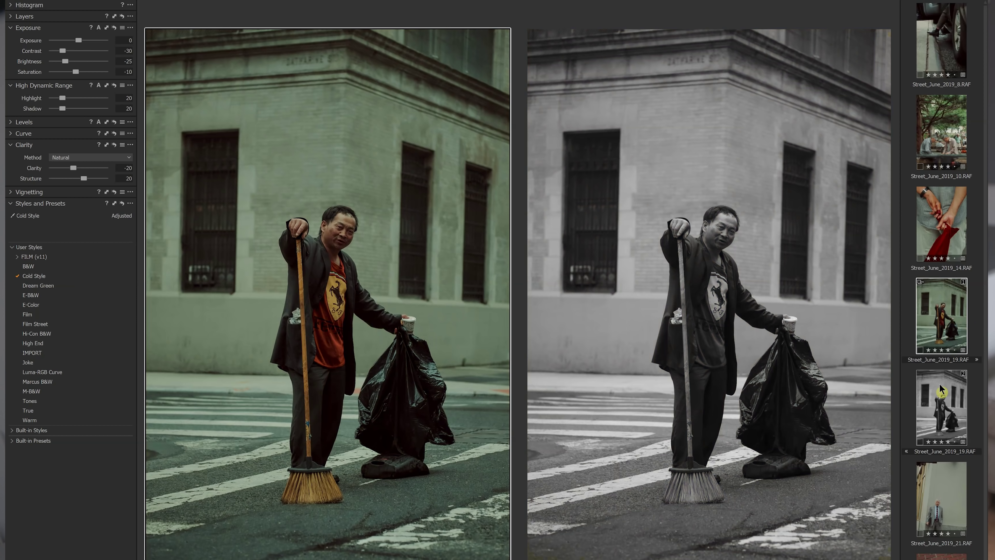
# - Rate the black-and-white variant of Street_June_2019_19.RAF five stars, and apply the IMPORT user style to its colour variant
pyautogui.click(937, 399)
pyautogui.press('Down')
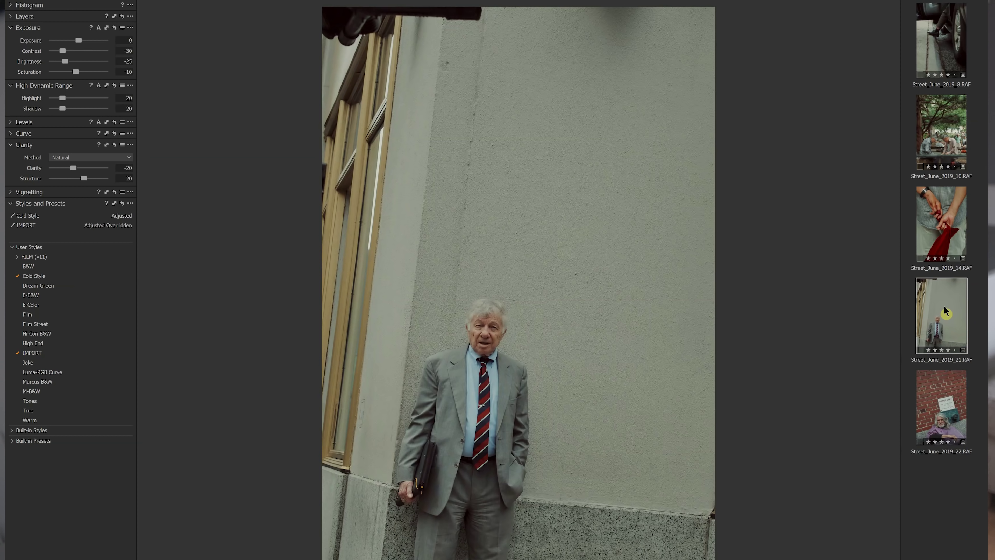
pyautogui.keyDown('ctrl'); pyautogui.click(943, 305); pyautogui.keyUp('ctrl')
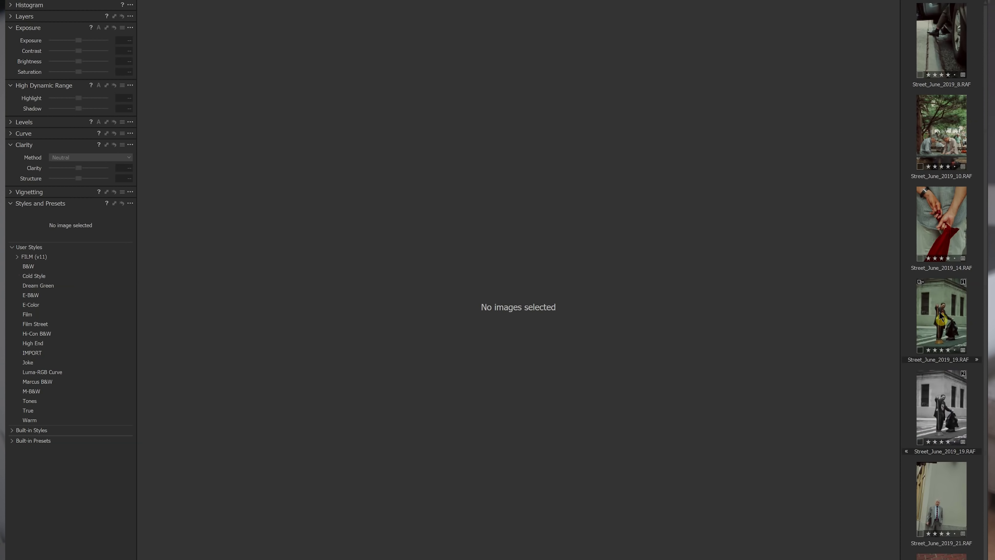
pyautogui.click(943, 398)
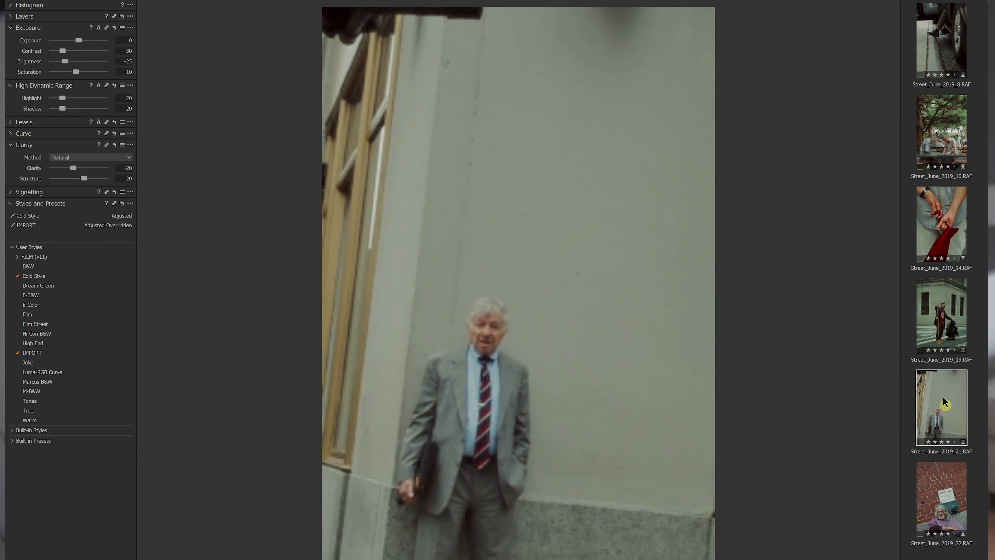
pyautogui.click(957, 305)
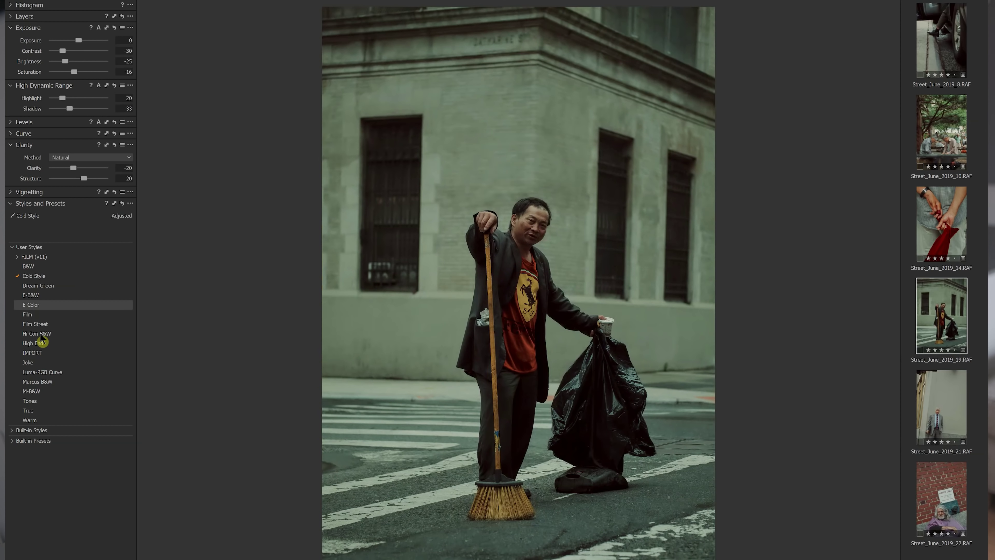
pyautogui.click(41, 351)
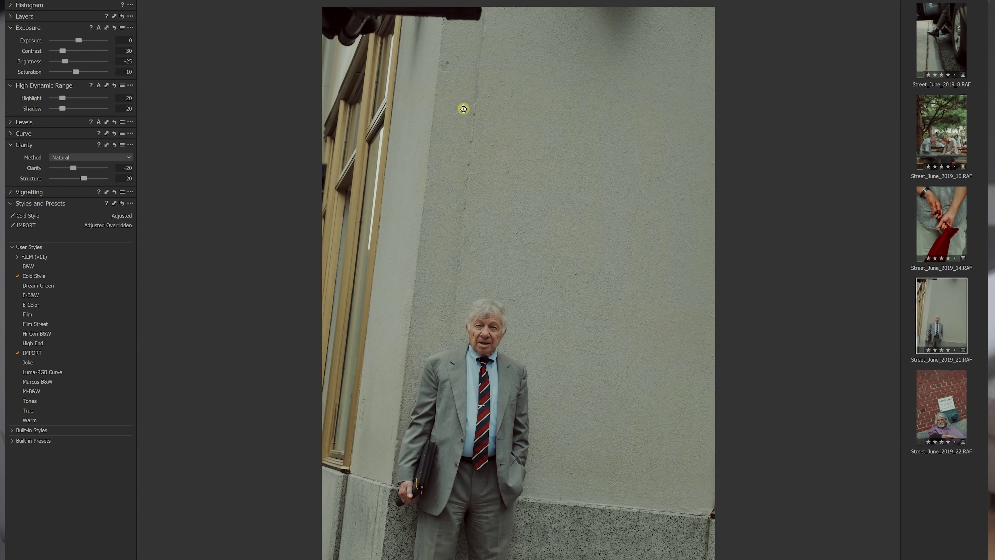
# - Straighten Street_June_2019_21.RAF along the vertical corner edge of the wall
pyautogui.moveTo(437, 77); pyautogui.dragTo(392, 475)
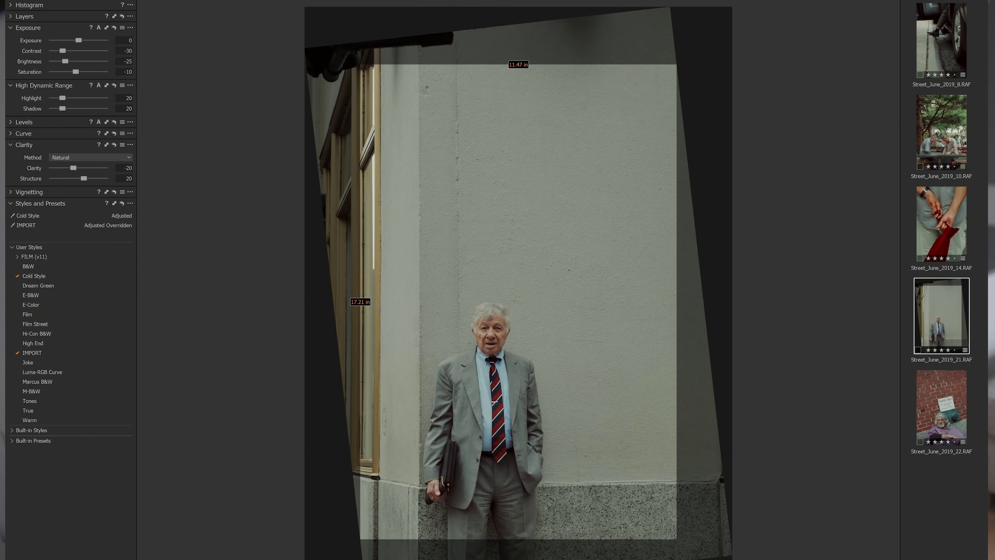
pyautogui.press('v')
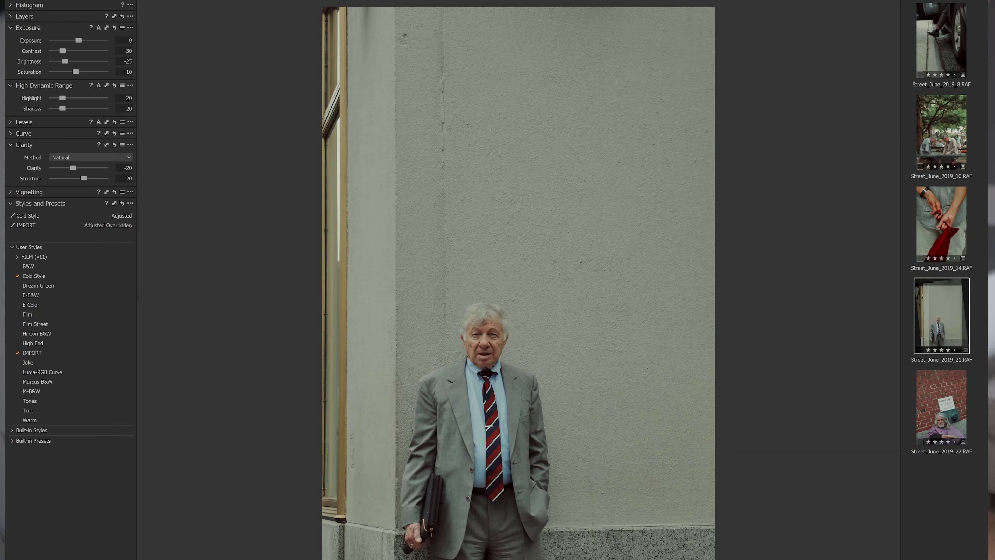
pyautogui.press('r')
pyautogui.moveTo(419, 177); pyautogui.dragTo(417, 495)
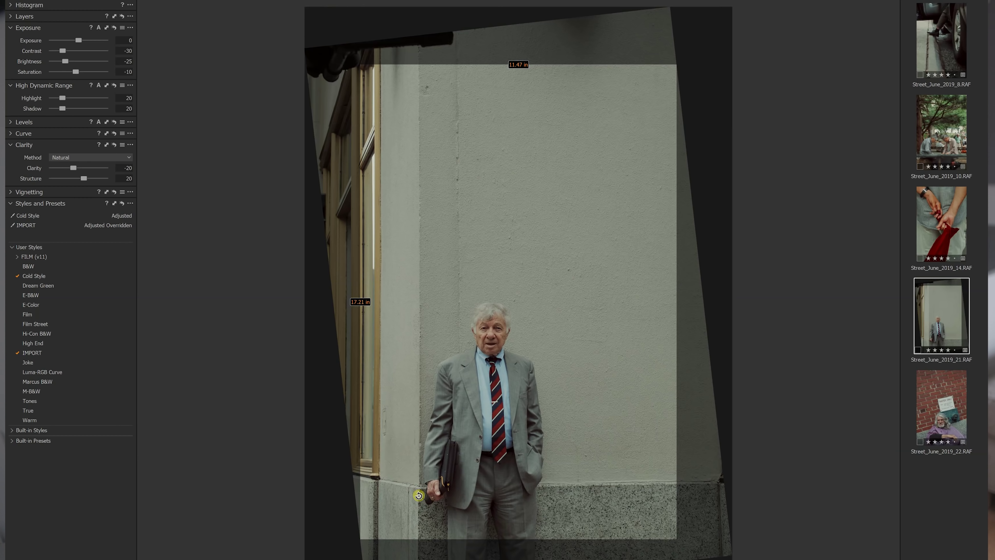
# - Fine-tune the rotation angle of Street_June_2019_21.RAF to -5.87
pyautogui.rightClick(419, 495)
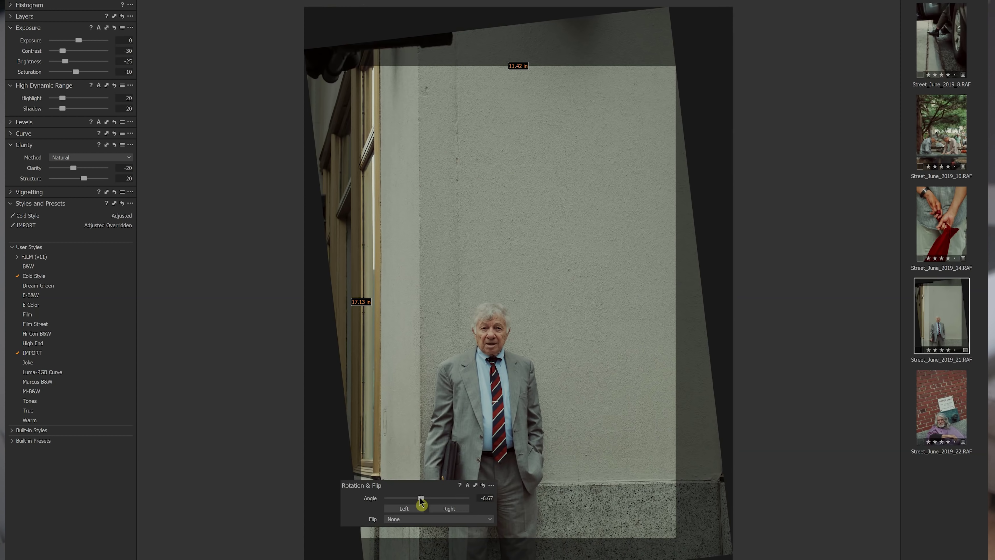
pyautogui.scroll(2, 420, 496)
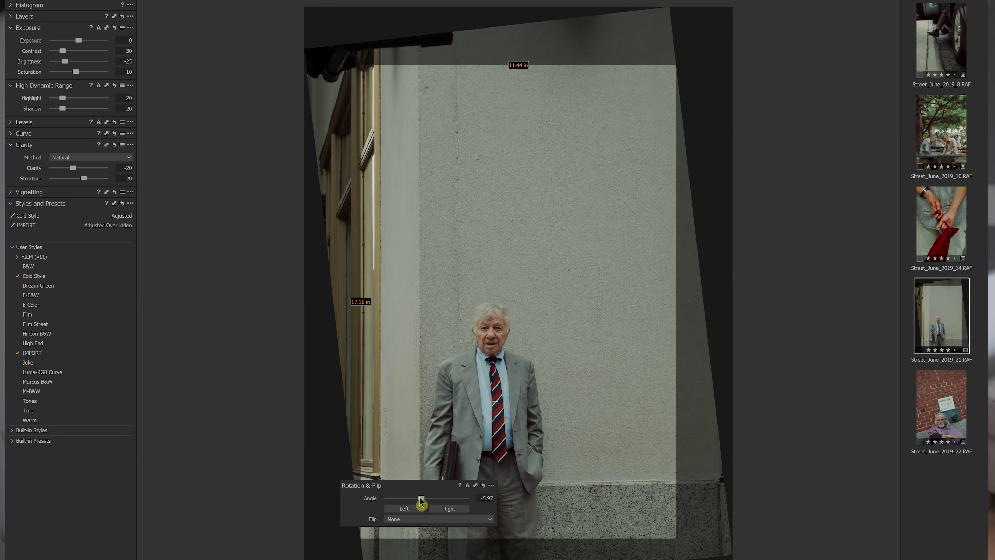
pyautogui.scroll(1, 419, 496)
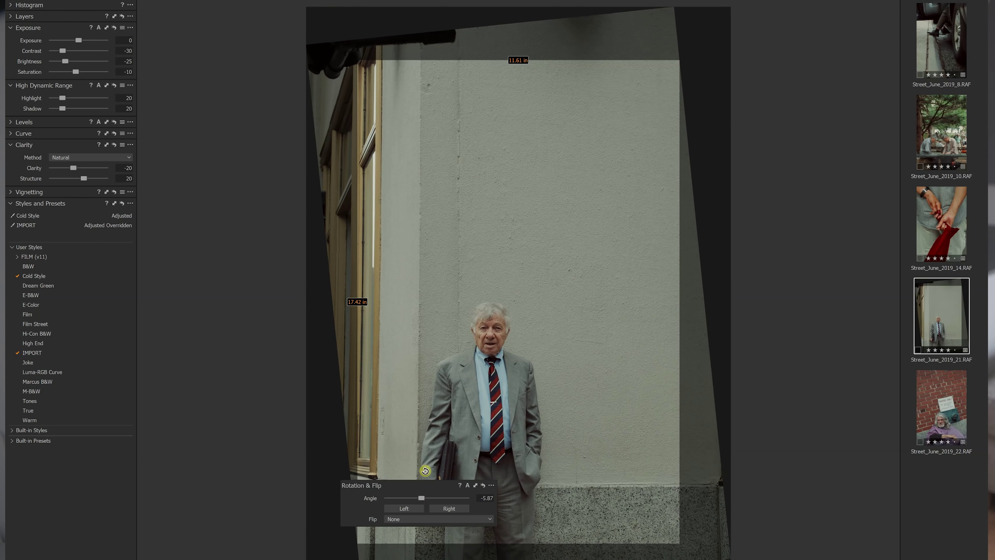
pyautogui.press('v')
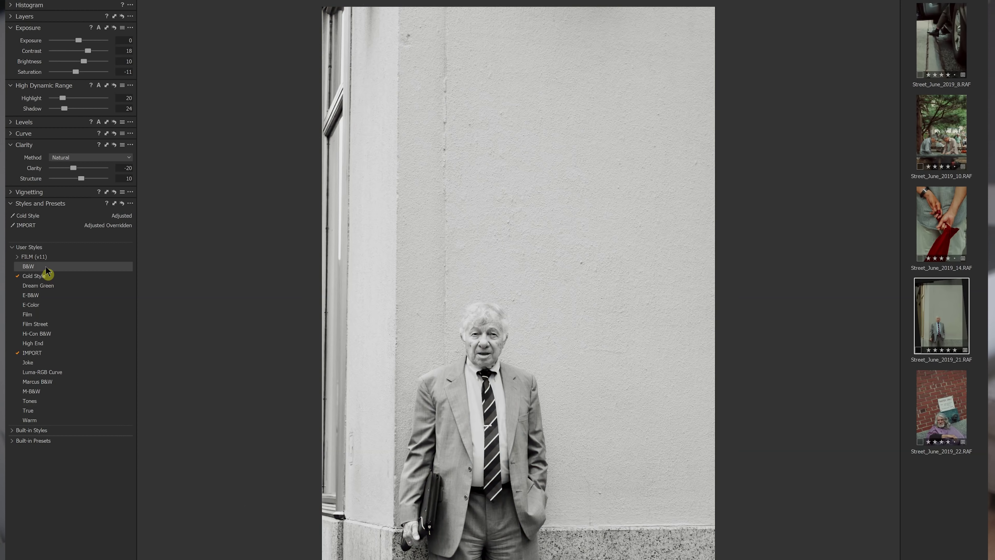
# - Straighten Street_June_2019_22.RAF along the base of the brick wall and crop it closely around the bearded man in the purple poncho
pyautogui.click(918, 408)
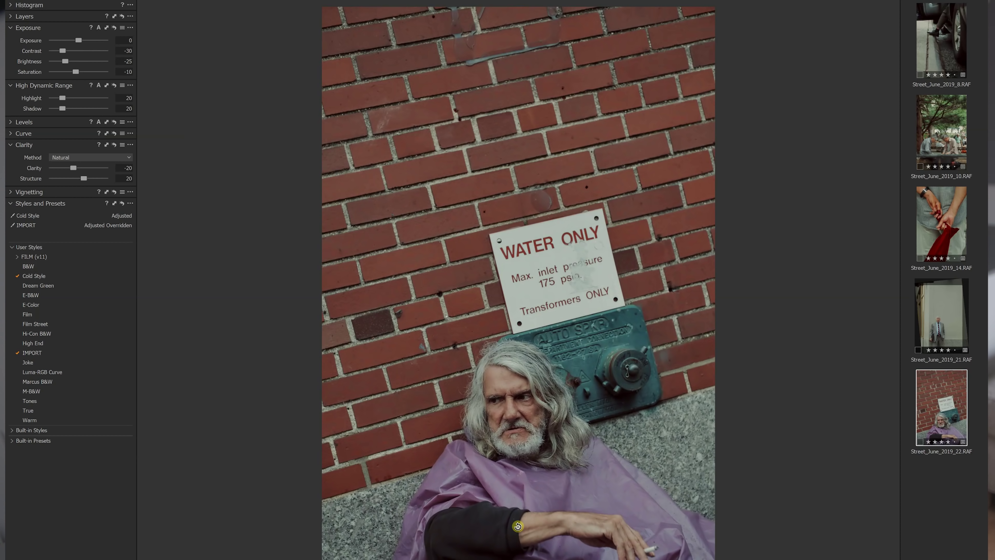
pyautogui.moveTo(429, 473); pyautogui.dragTo(682, 400)
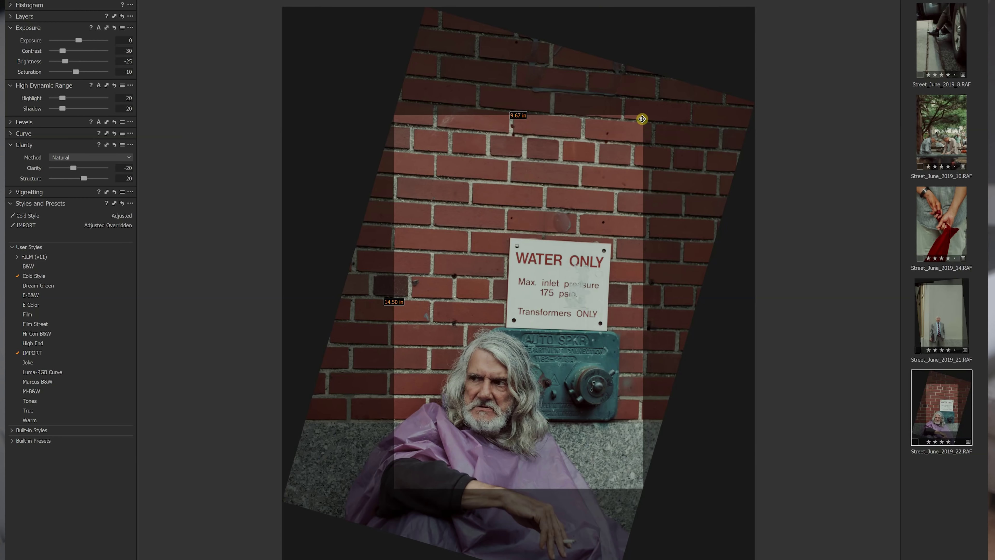
pyautogui.moveTo(642, 115); pyautogui.dragTo(589, 246)
pyautogui.moveTo(482, 389); pyautogui.dragTo(513, 489)
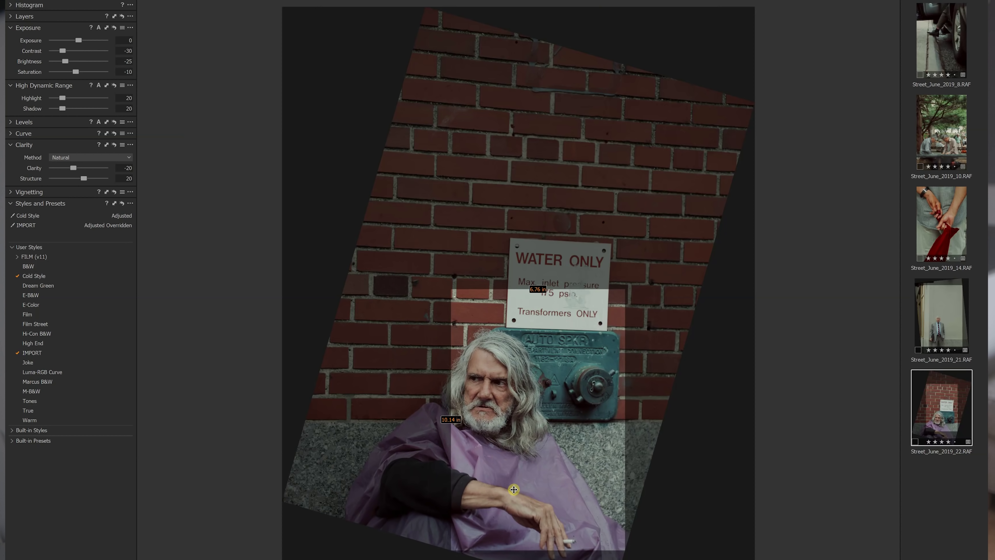
pyautogui.moveTo(625, 290); pyautogui.dragTo(609, 312)
pyautogui.moveTo(537, 410); pyautogui.dragTo(520, 408)
pyautogui.press('v')
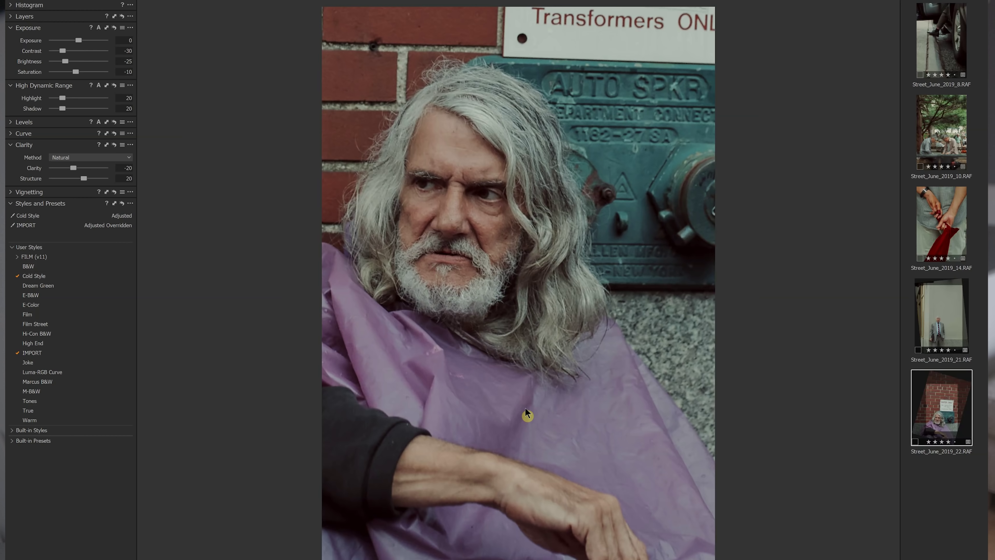
# - Filter the Street_June_2019 session to show only the five-star photos
pyautogui.click(14, 2)
pyautogui.click(127, 395)
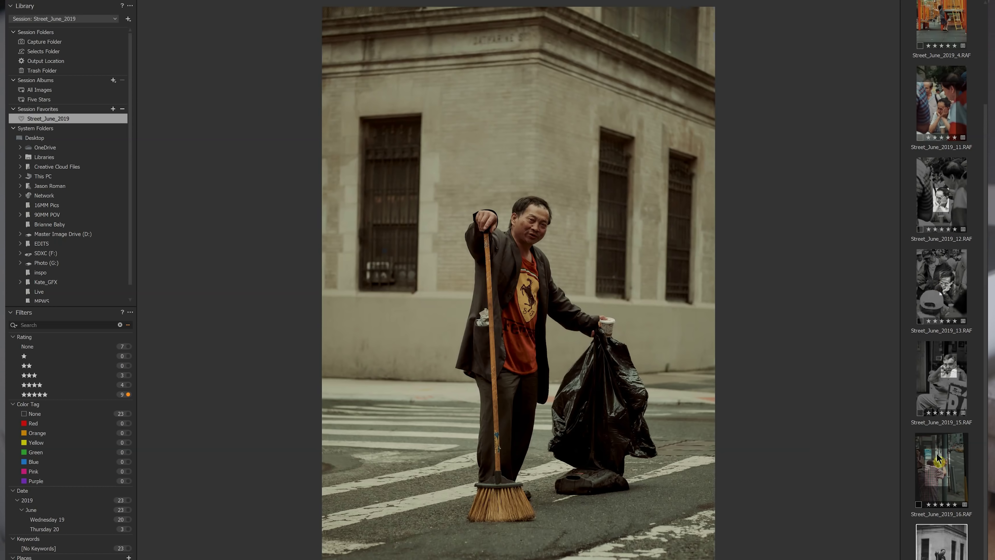
# - Assign the red colour tag to all the filtered five-star photos and clear the selection
pyautogui.click(934, 286)
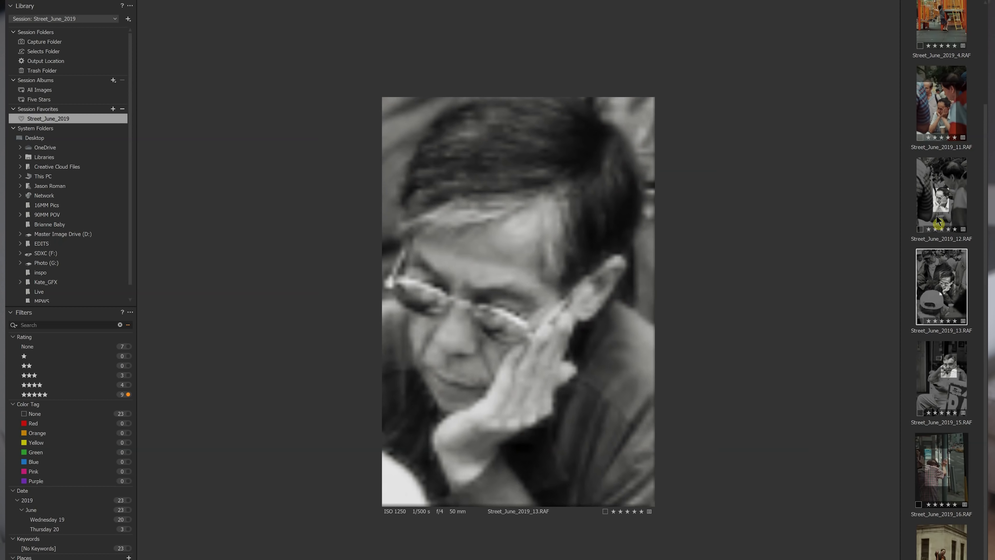
pyautogui.click(934, 198)
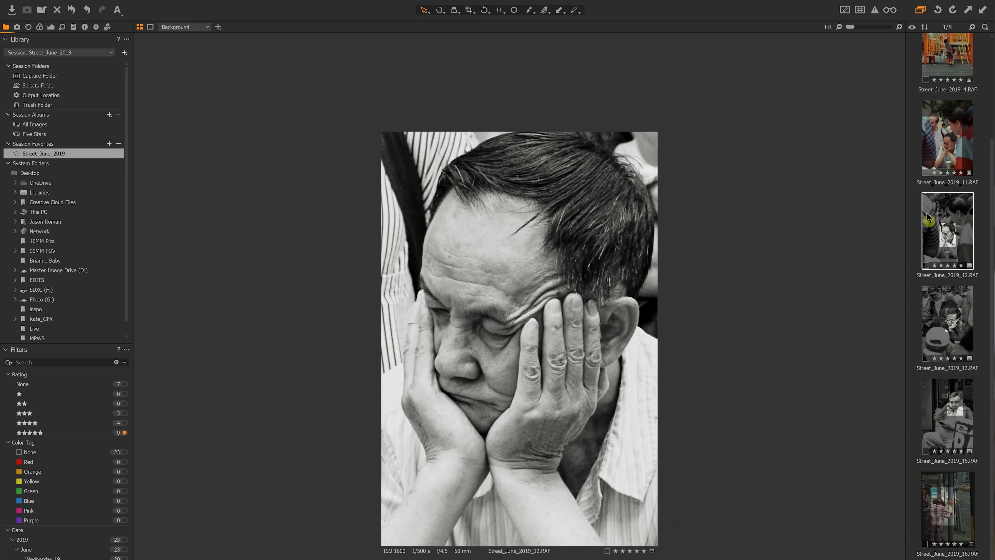
pyautogui.scroll(3, 940, 290)
pyautogui.click(952, 79)
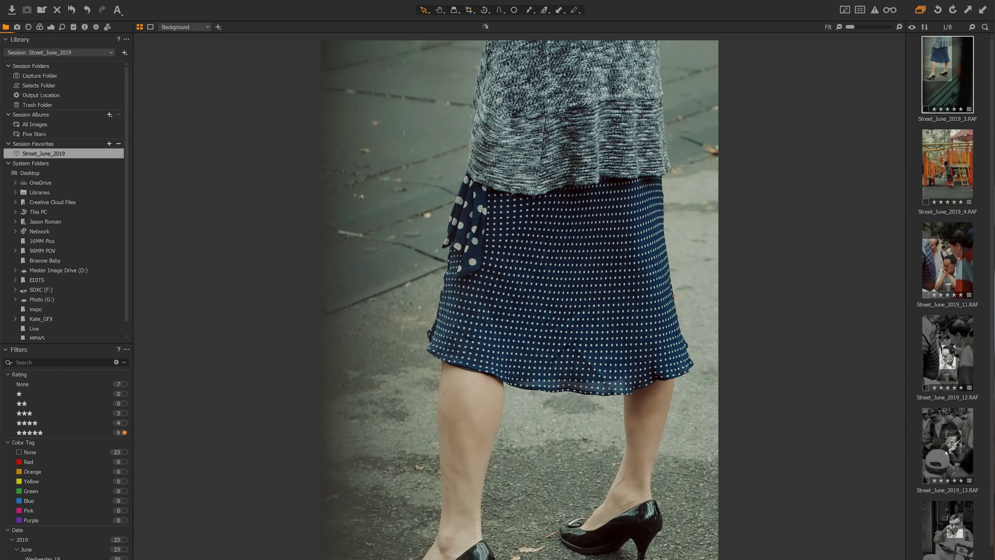
pyautogui.hotkey('ctrl', 'a')
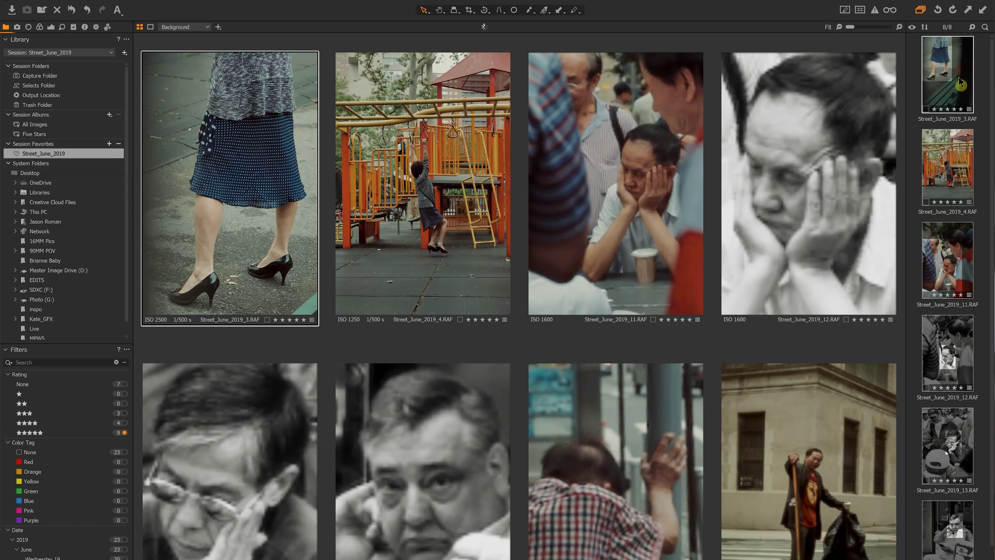
pyautogui.rightClick(959, 82)
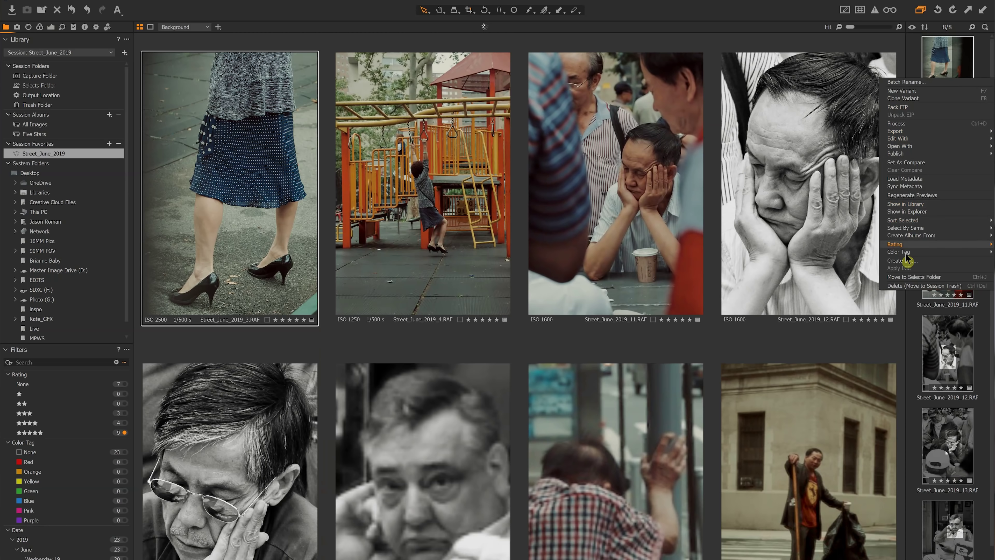
pyautogui.moveTo(900, 252)
pyautogui.click(860, 263)
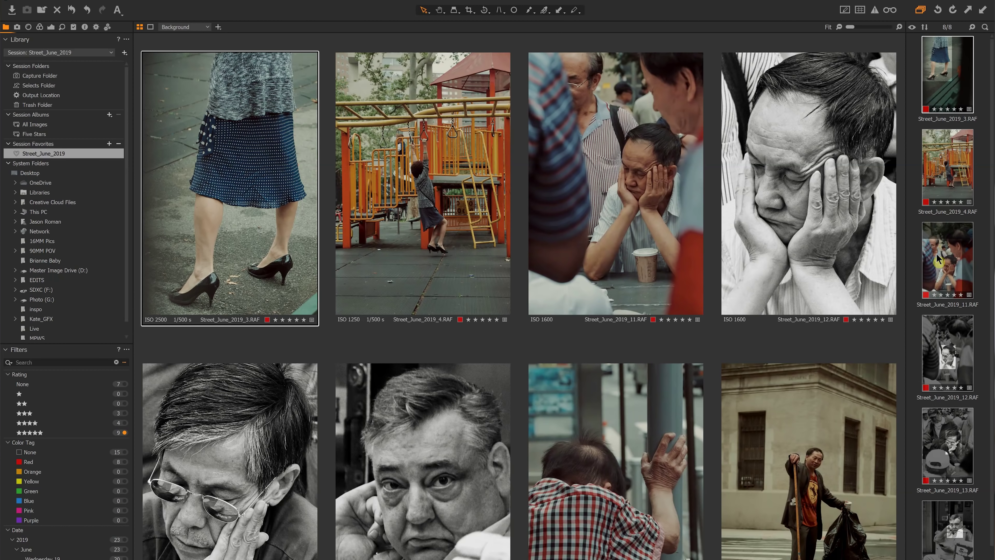
pyautogui.click(918, 259)
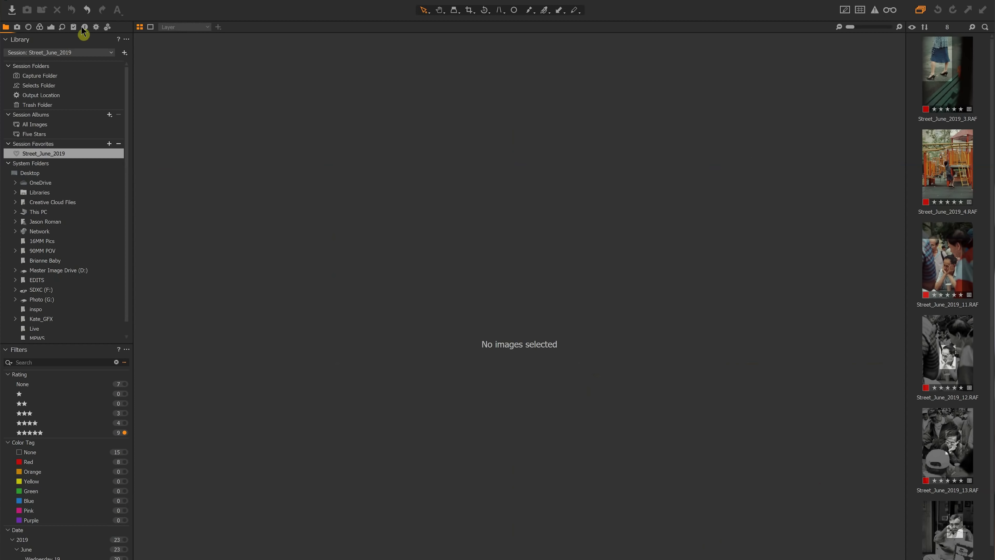
# - Enable the JPEG sRGB process recipe for export and disable the TIFF Adobe RGB (1998) (8bit) recipe
pyautogui.click(95, 28)
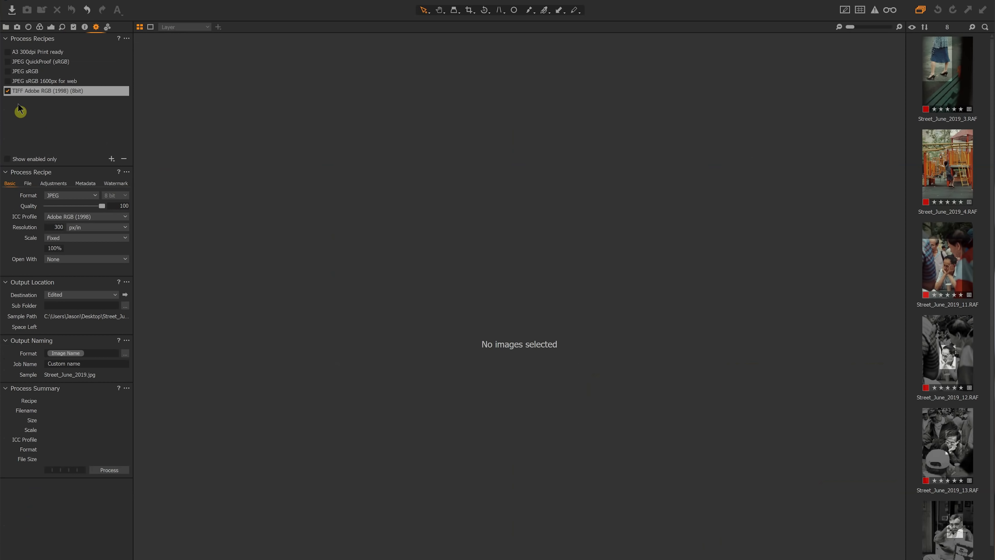
pyautogui.click(7, 71)
pyautogui.click(8, 91)
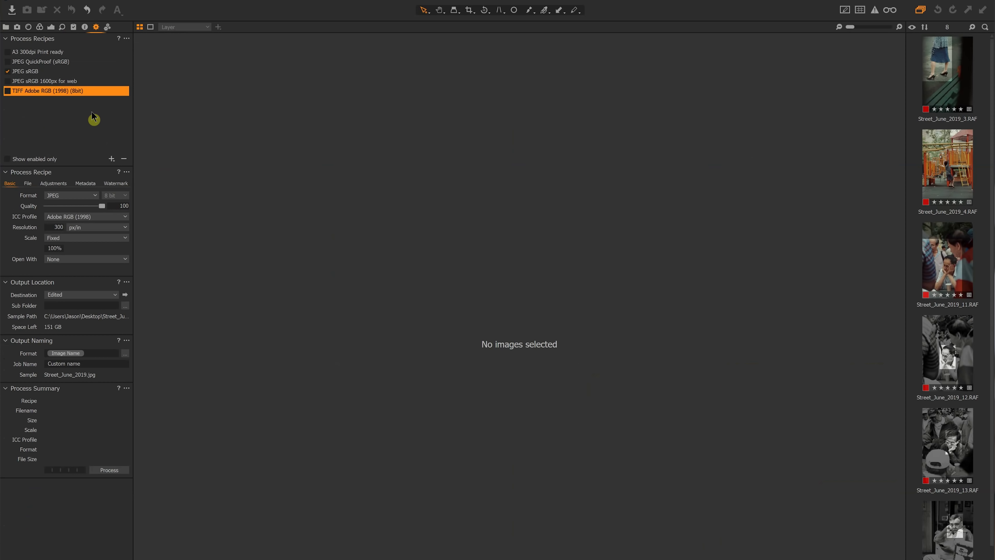